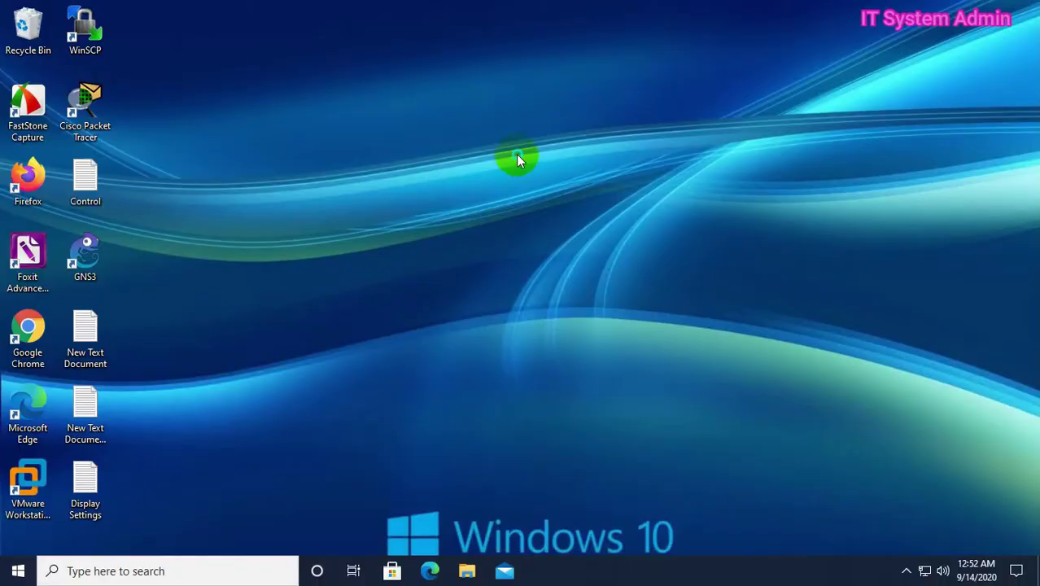
Try Display settings and Personalize from the desktop menu, dismissing the ms-settings:display error each time
right_click(518, 160)
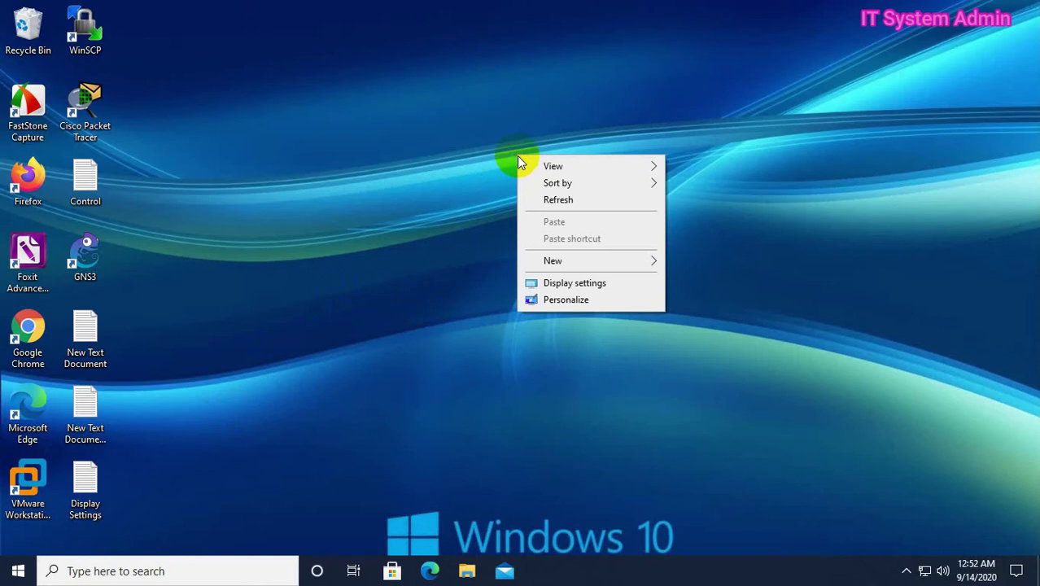
click(577, 285)
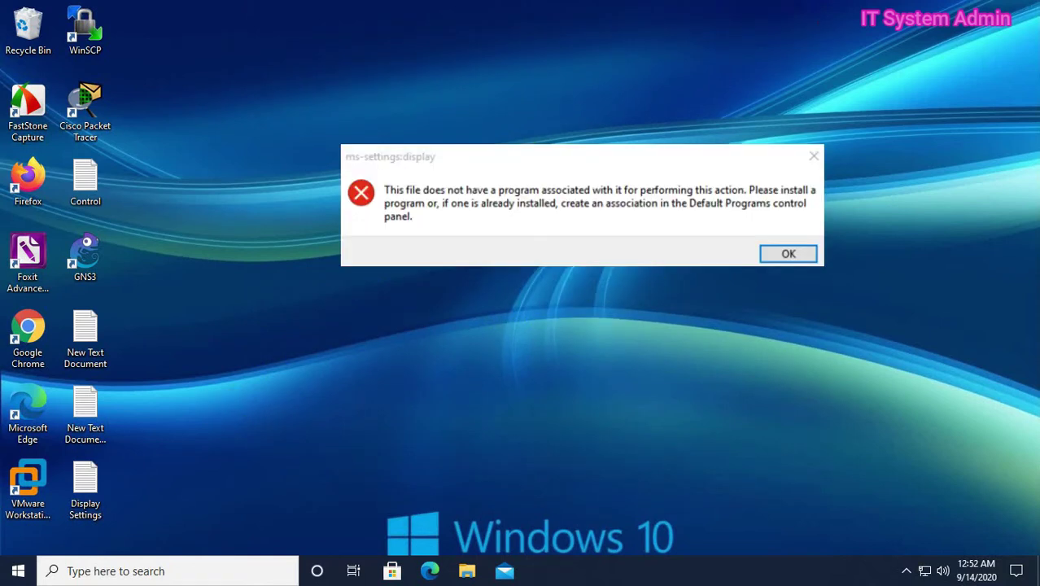
key(Return)
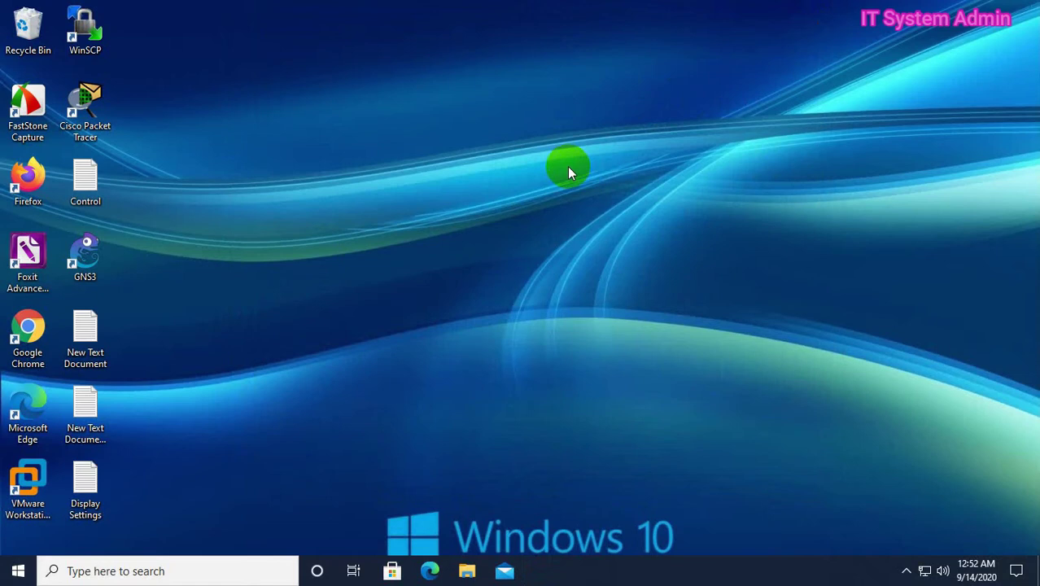
right_click(568, 171)
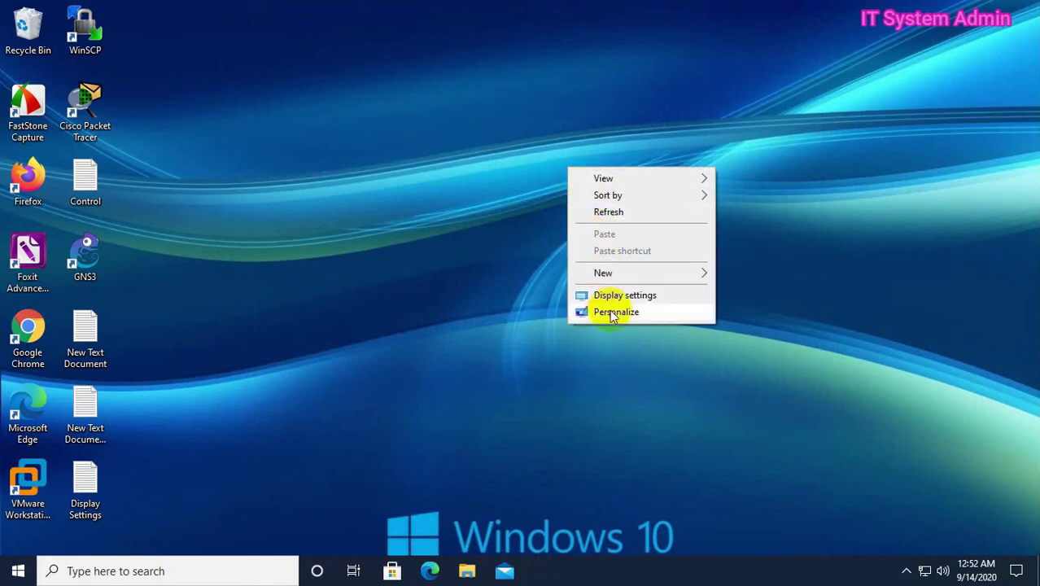
click(611, 298)
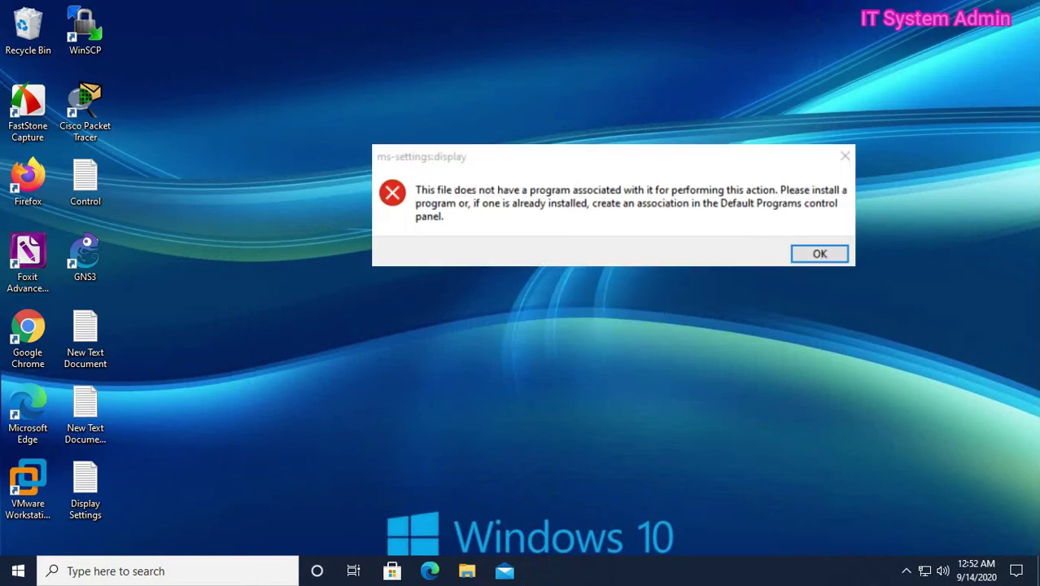
key(Return)
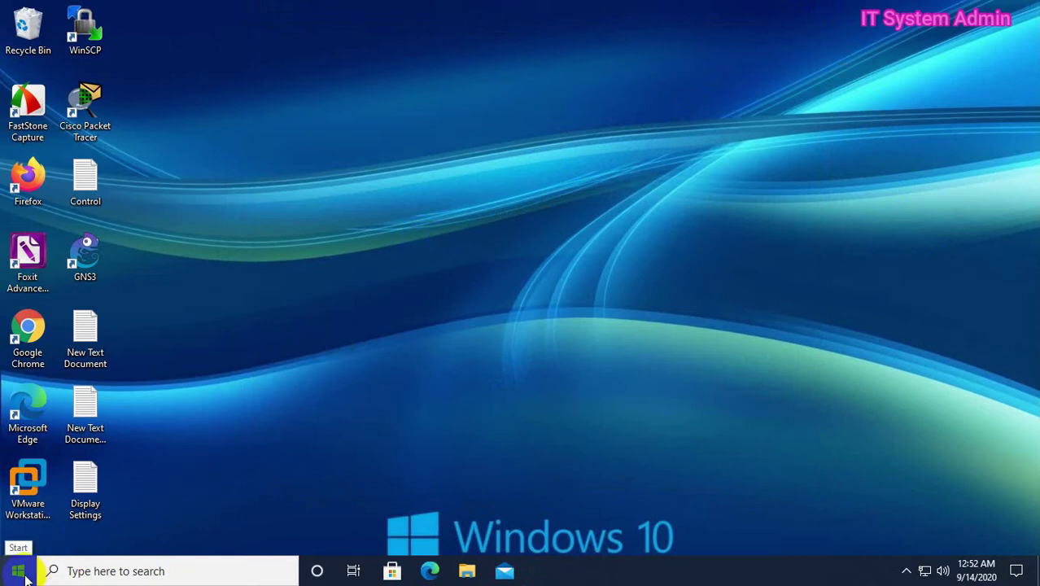
Launch Command Prompt as administrator from a 'cmd' search
click(74, 572)
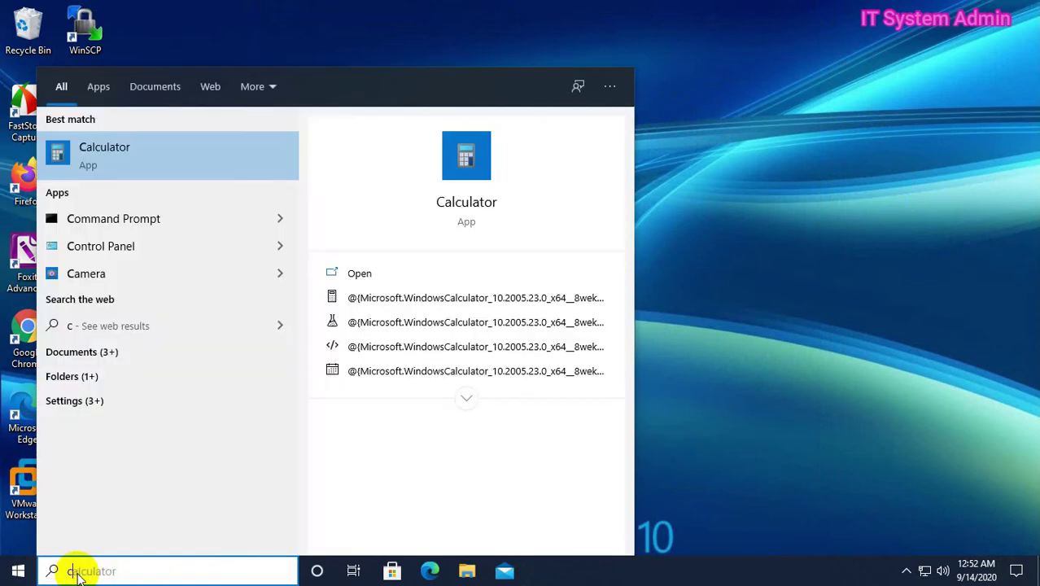
text(cmd)
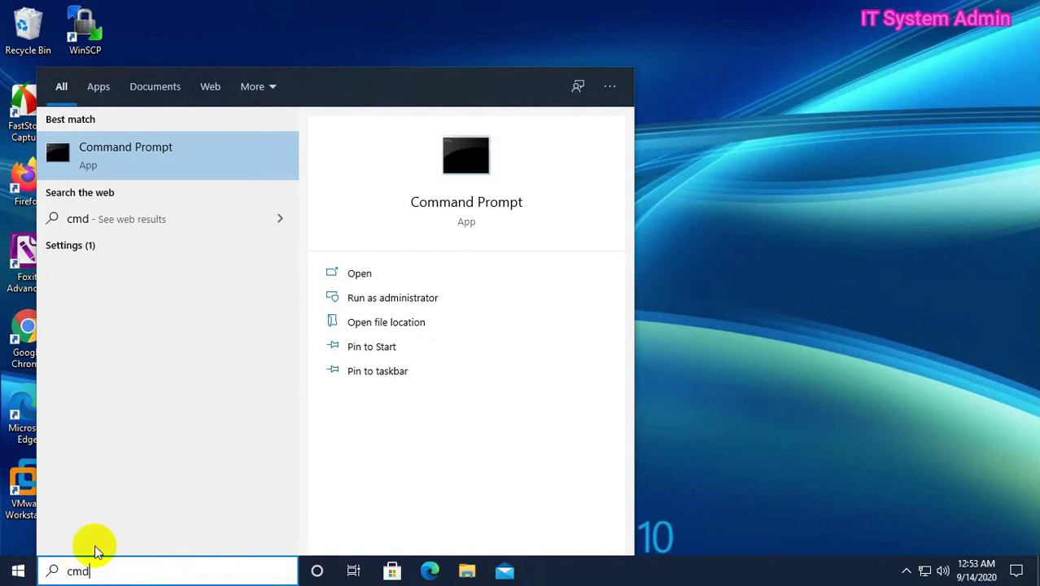
click(202, 145)
right_click(201, 145)
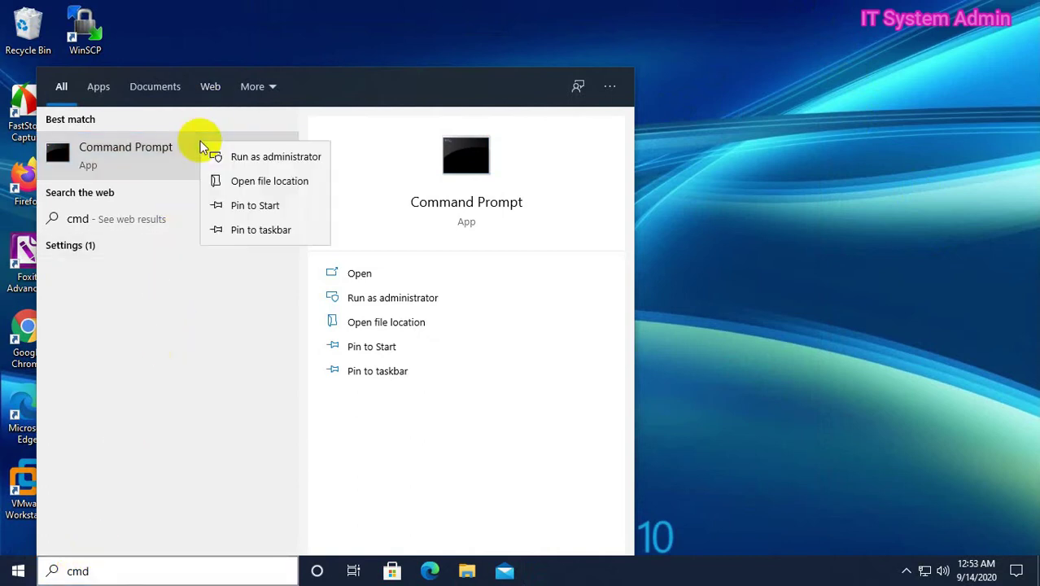
click(270, 157)
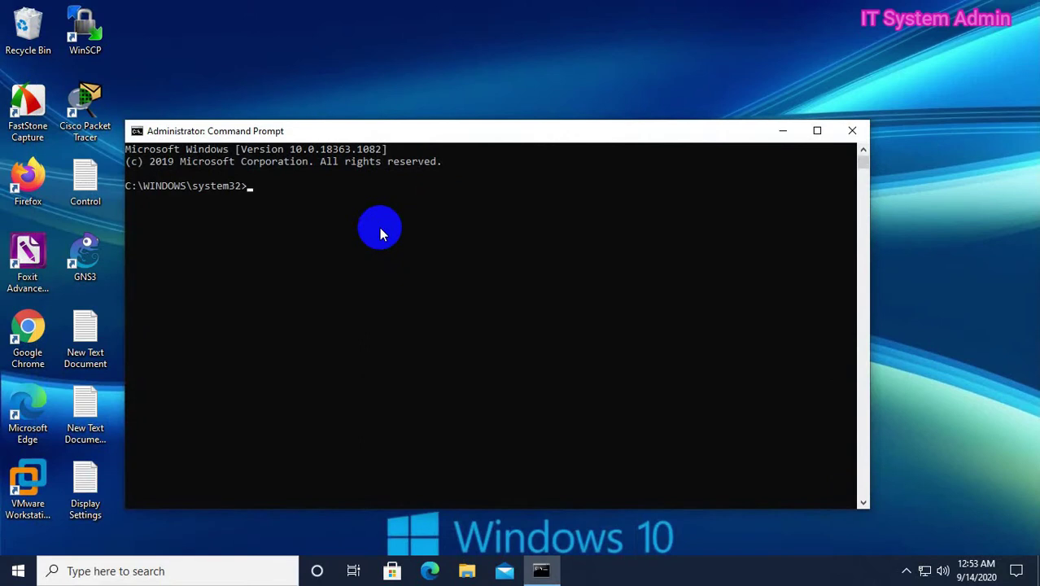
Copy the DISM /Online /Cleanup-image /Restorehealth line from the notes and run it
double_click(104, 466)
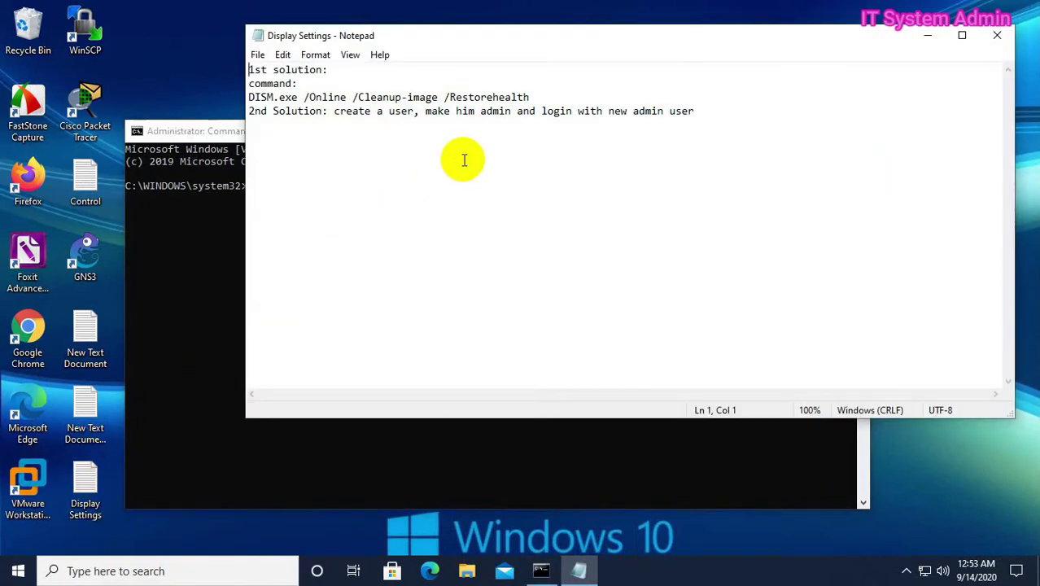
drag(530, 97, 249, 97)
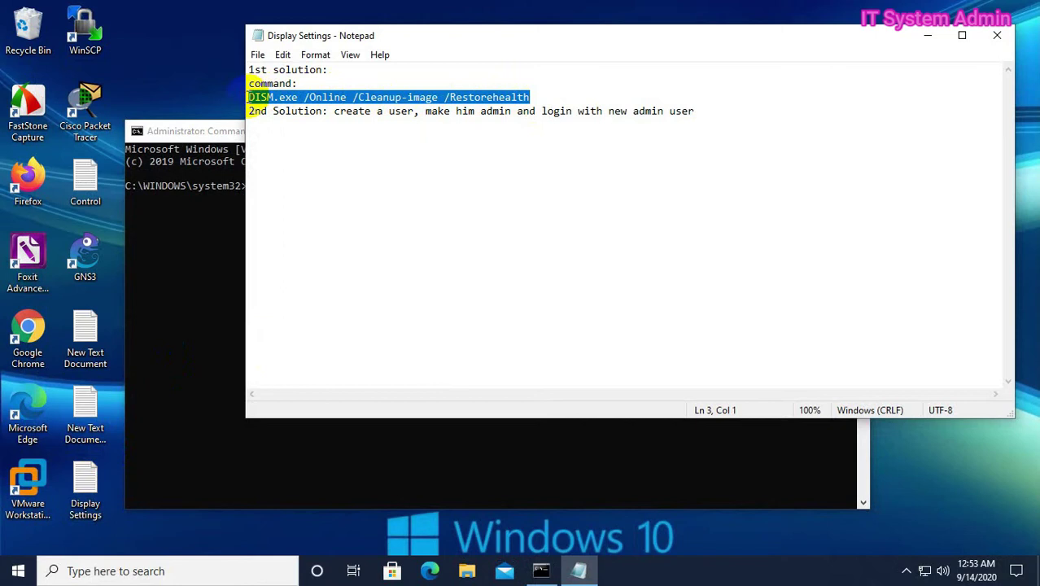
right_click(279, 97)
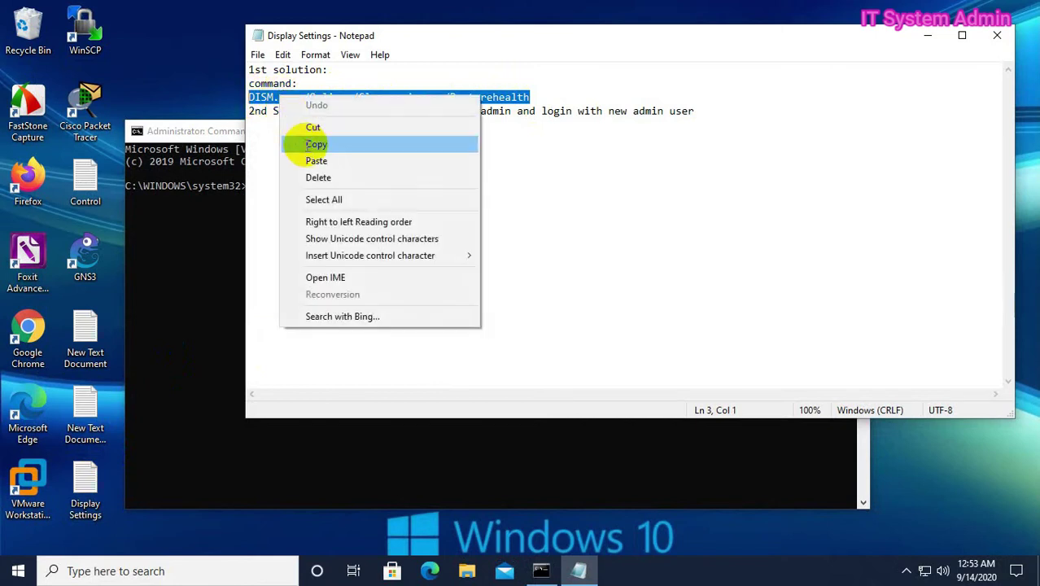
click(316, 145)
click(928, 36)
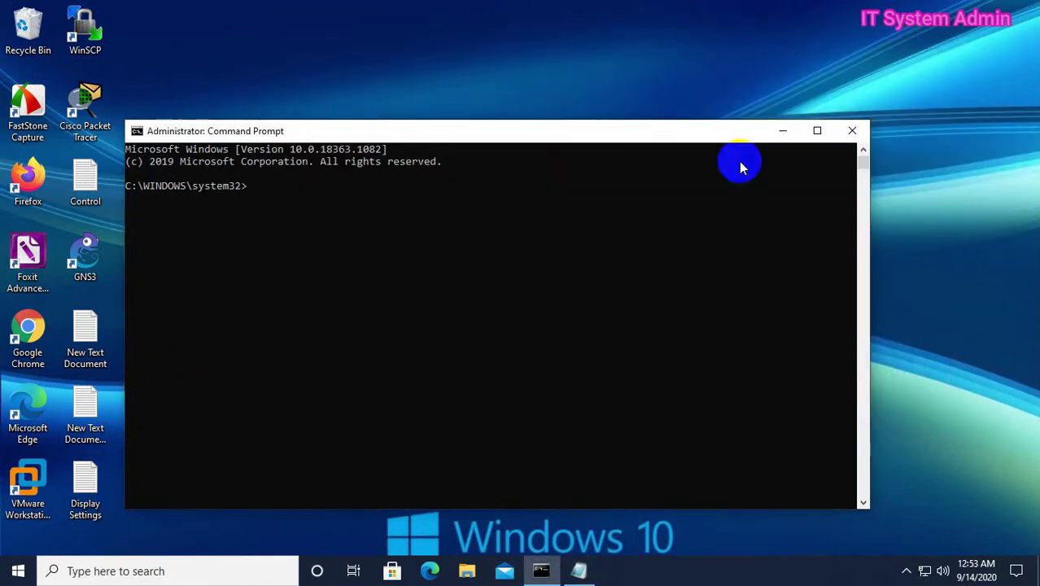
right_click(318, 209)
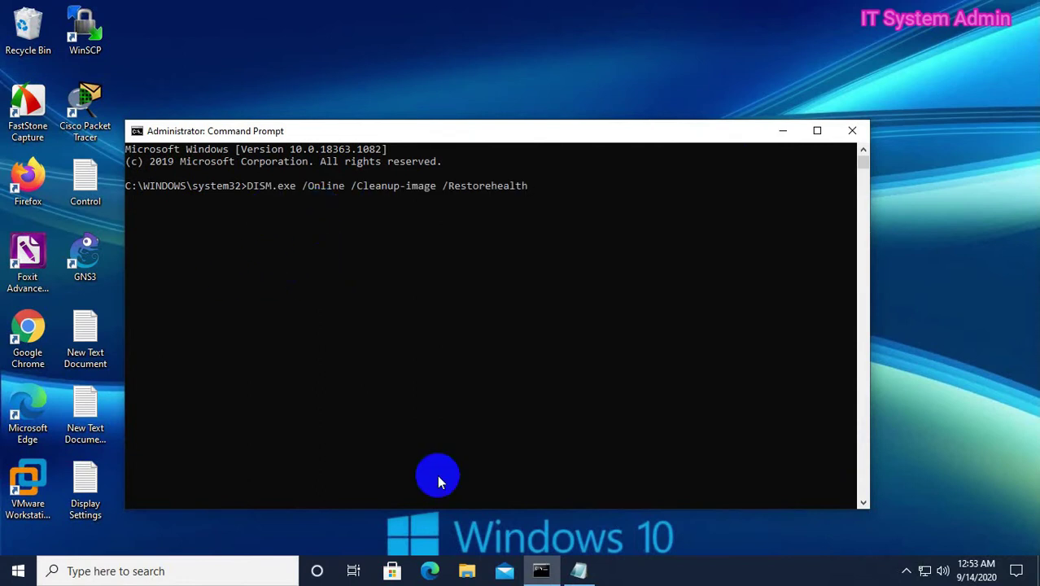
key(Return)
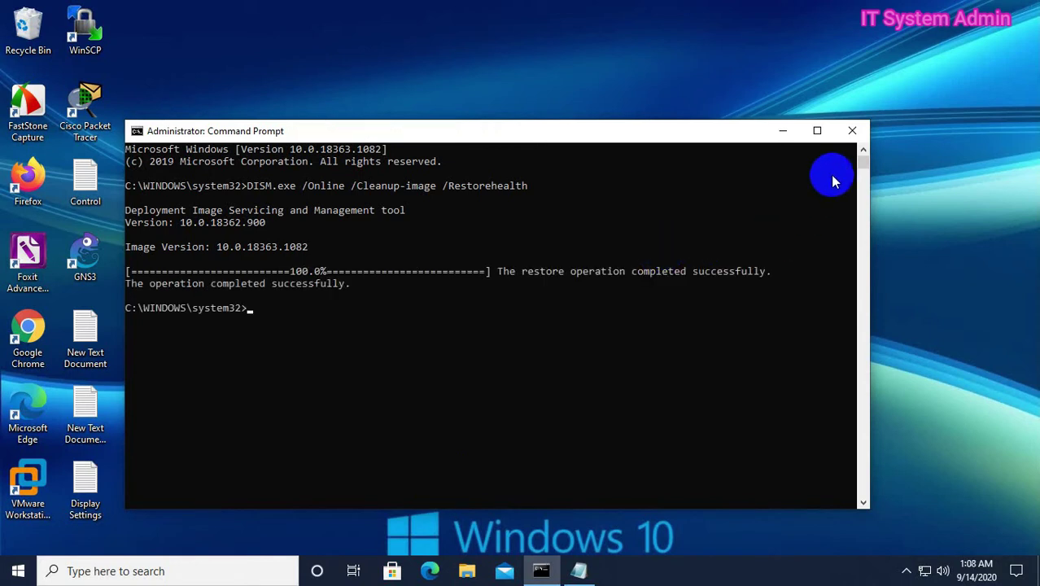
Close Command Prompt and restart Windows from the Start menu power options
click(848, 137)
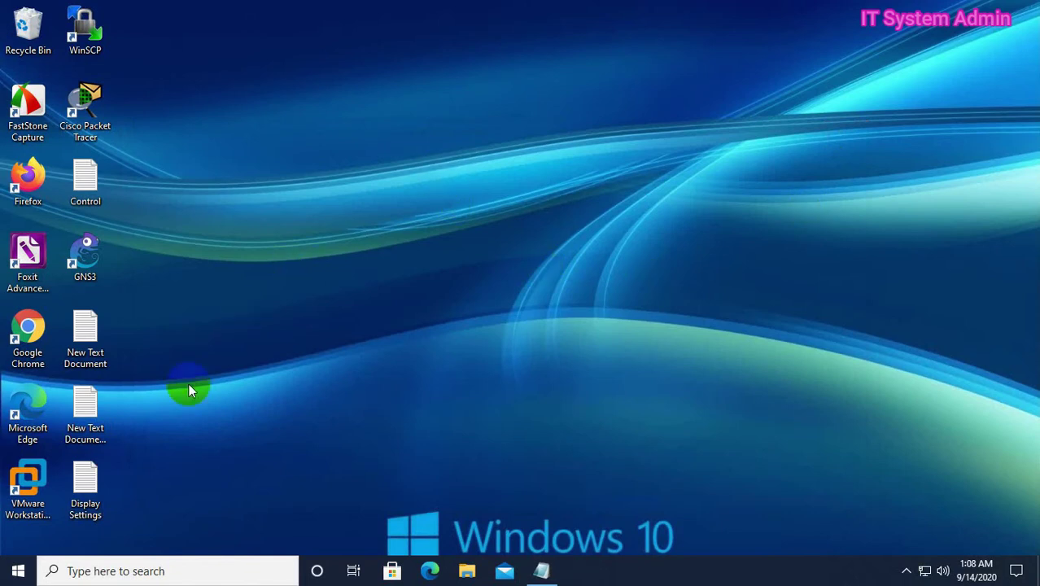
click(18, 570)
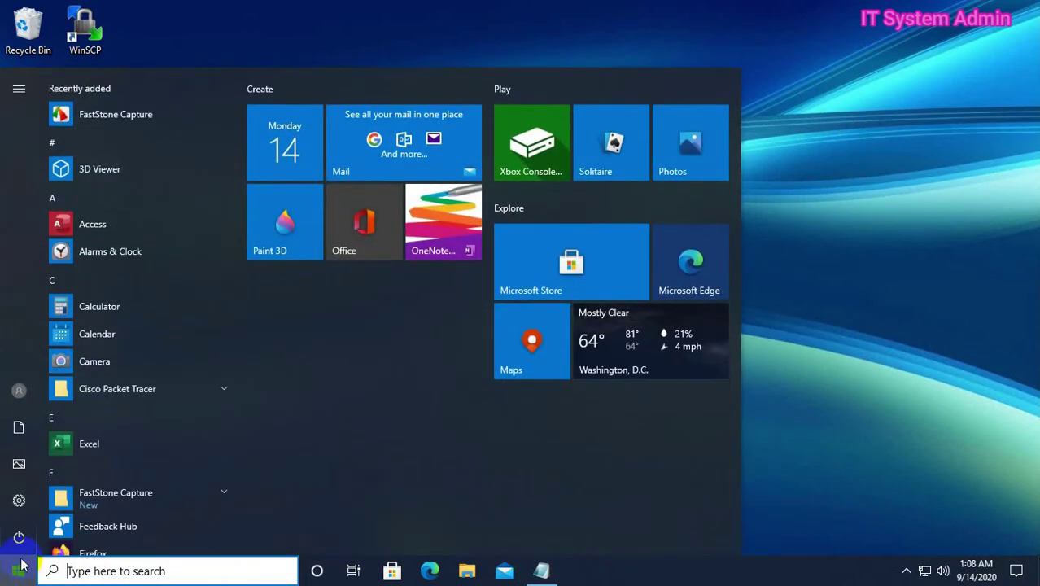
mouse_move(18, 538)
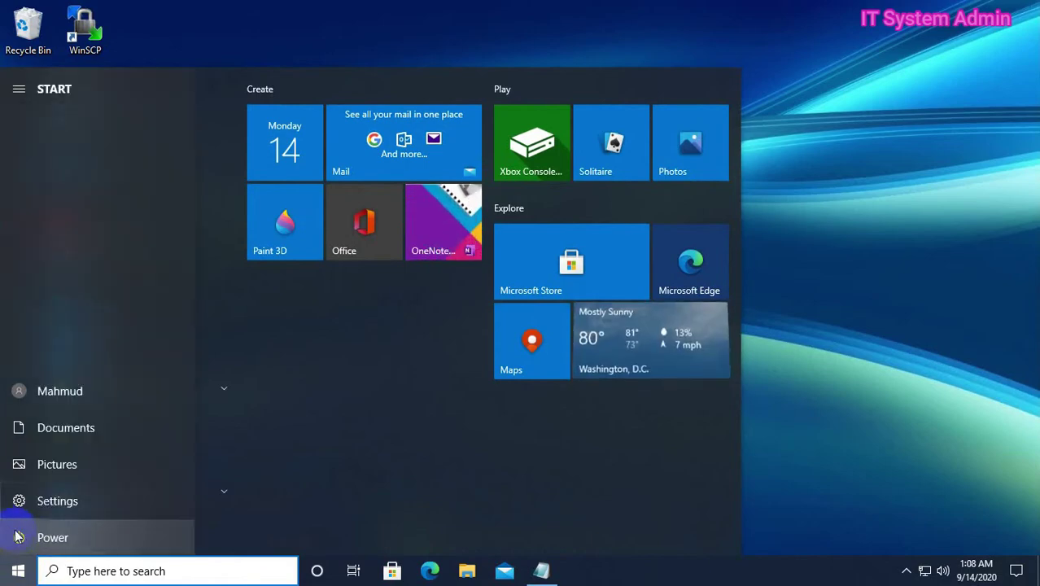
click(18, 538)
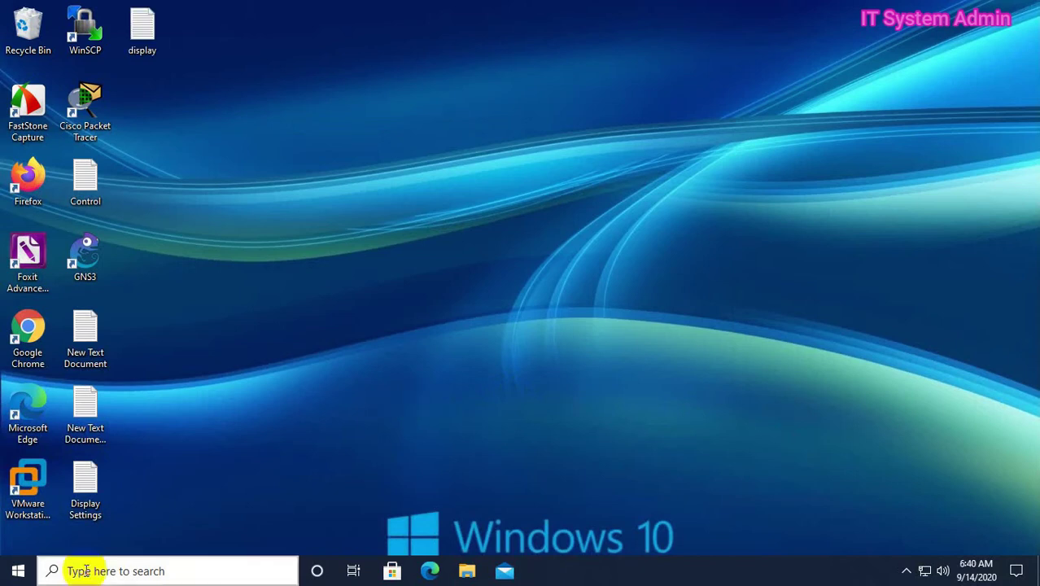
Launch Windows PowerShell as administrator from a 'powers' search
click(79, 571)
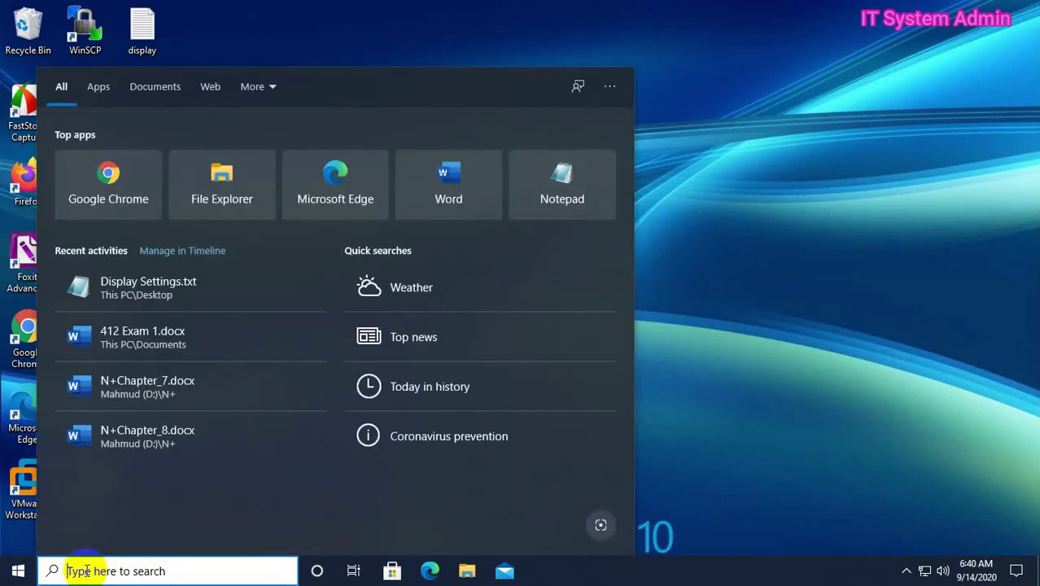
text(p)
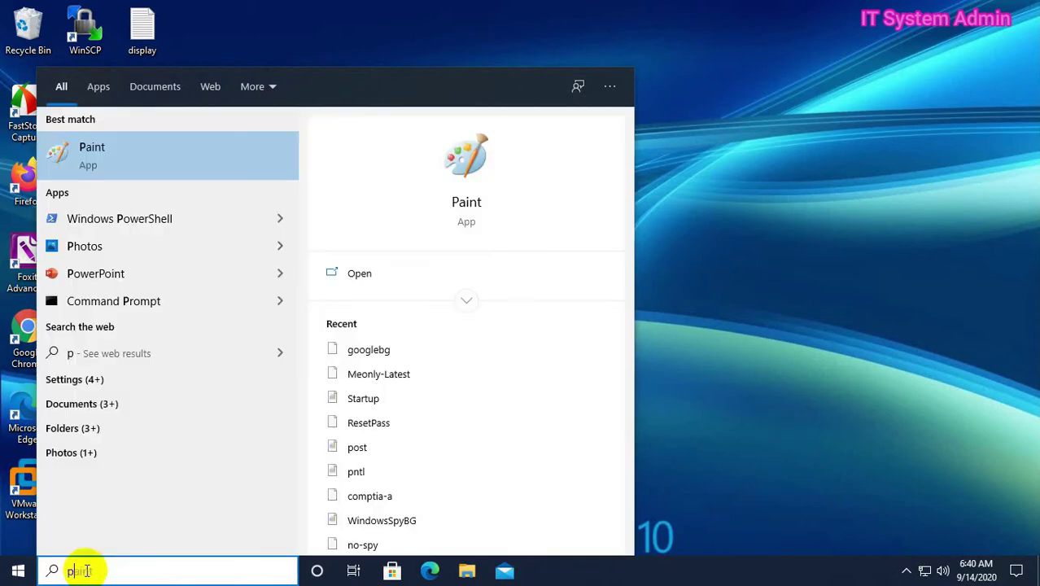
text(owers)
right_click(211, 156)
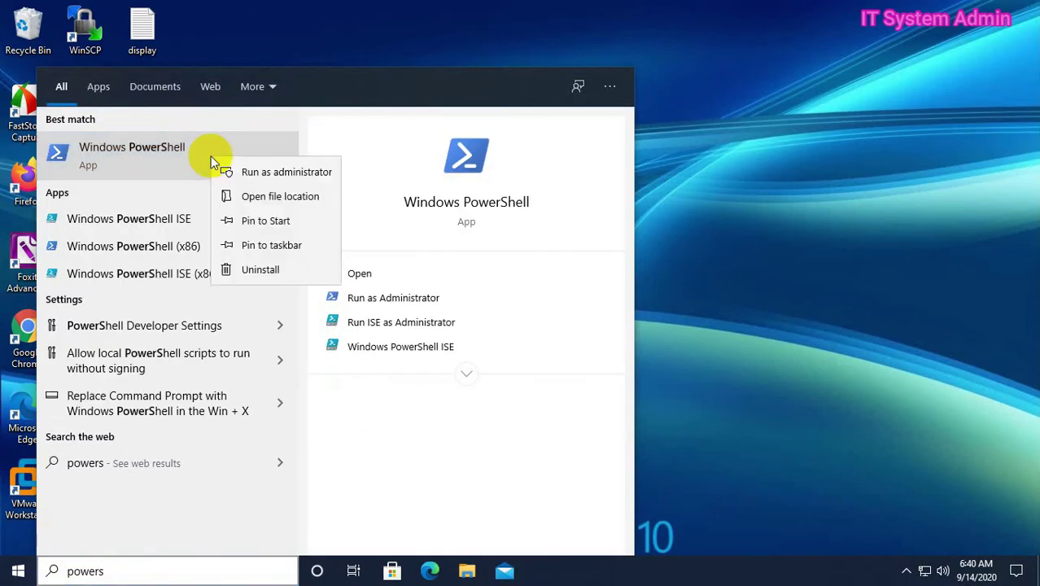
click(273, 173)
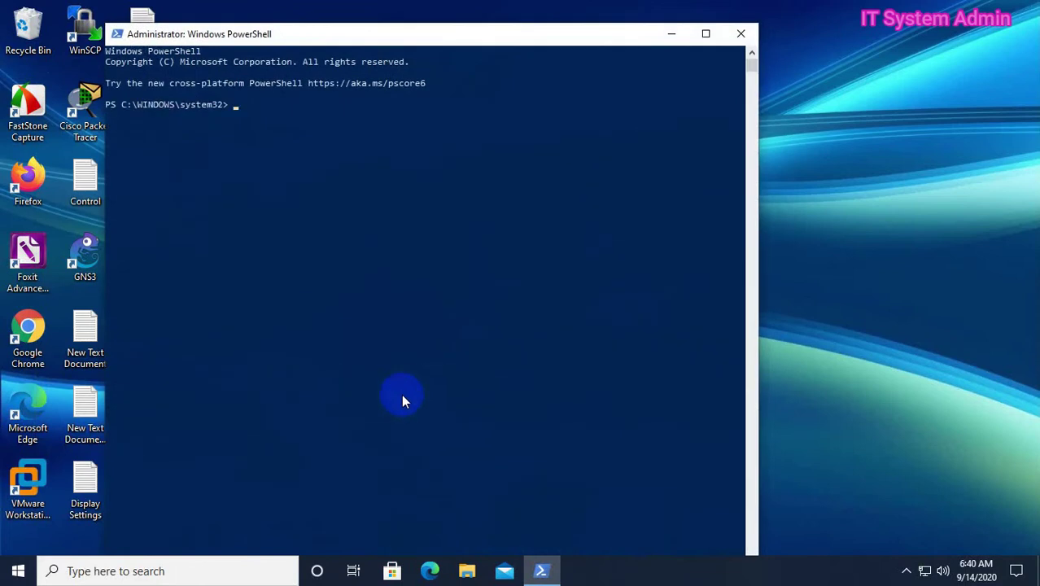
Copy the Get-AppXPackage re-register line from the notes and focus the PowerShell prompt
double_click(150, 30)
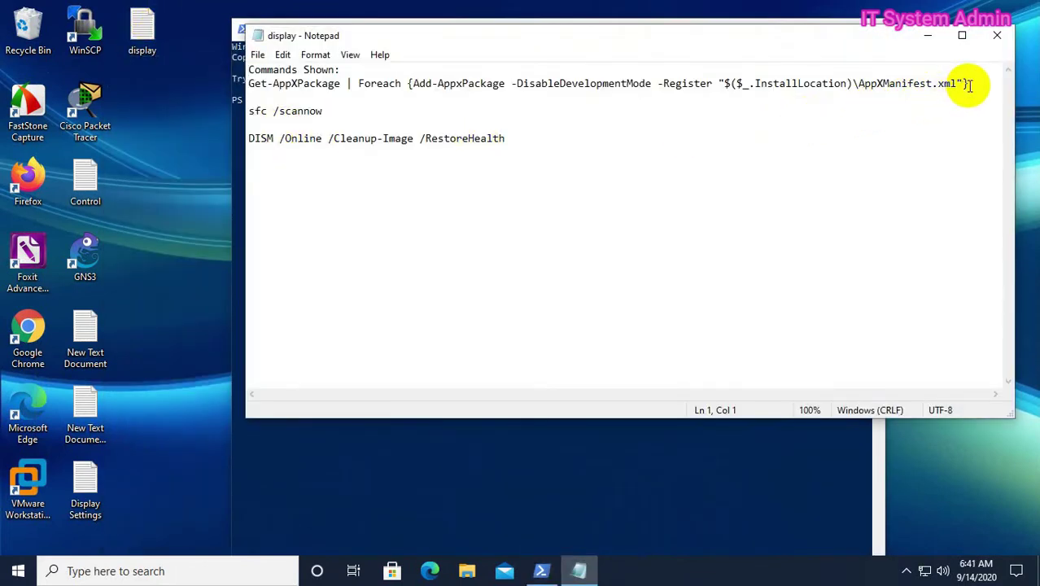
drag(969, 83, 247, 84)
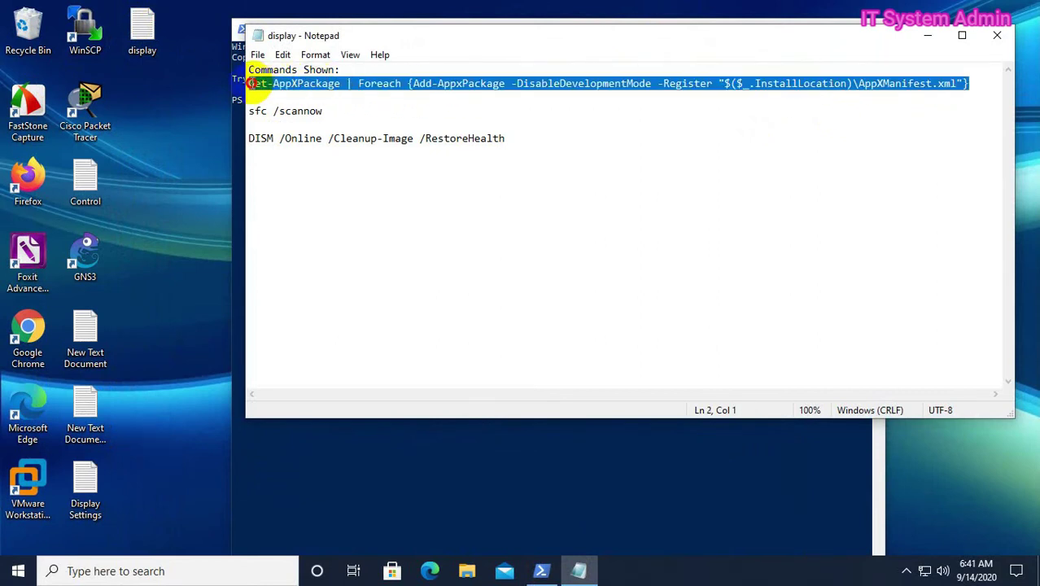
right_click(413, 87)
click(455, 131)
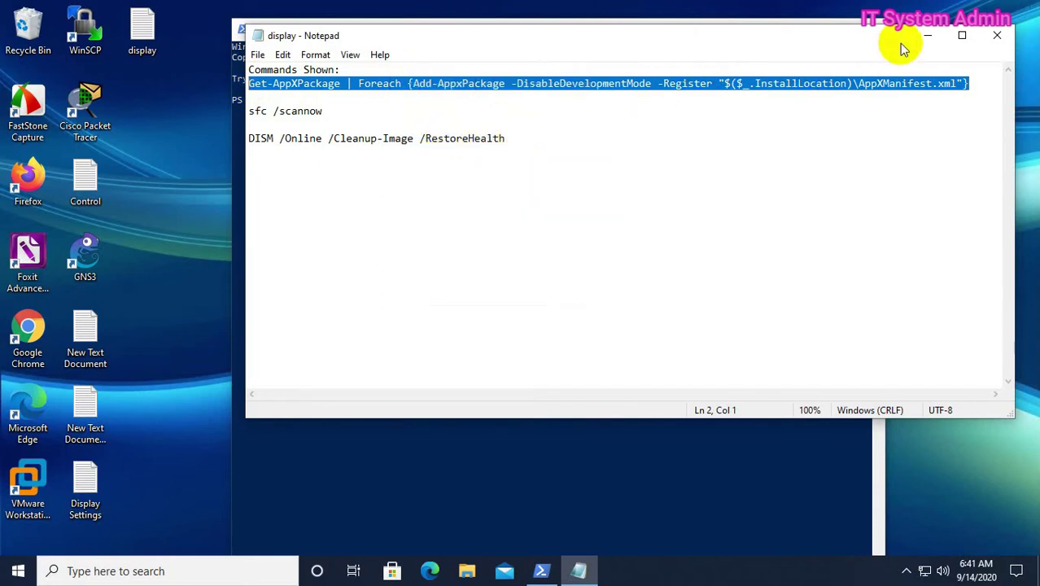
click(926, 36)
click(780, 123)
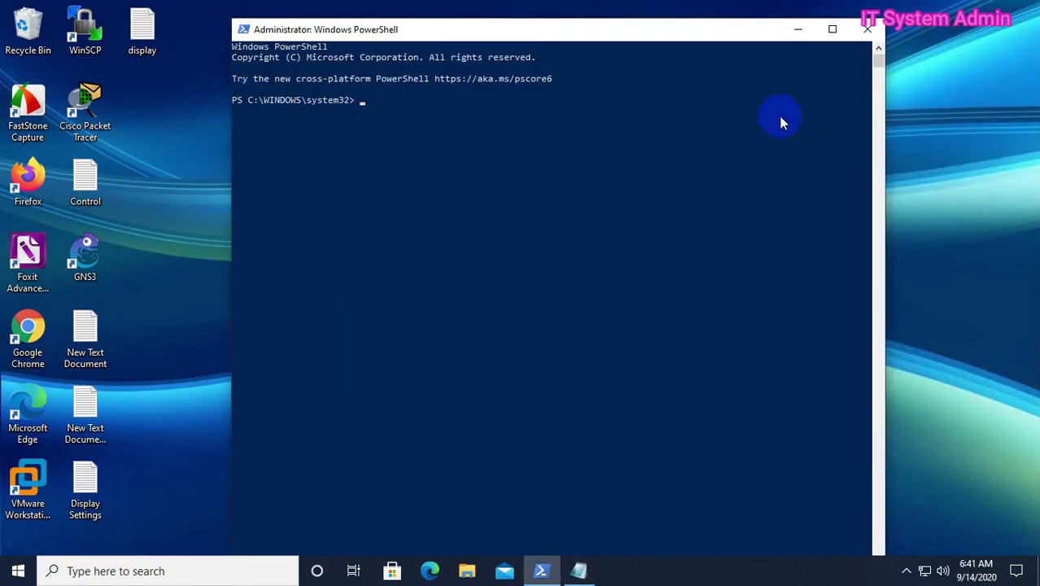
Paste and run the Get-AppXPackage re-registration command, then close PowerShell when finished
right_click(543, 121)
key(Return)
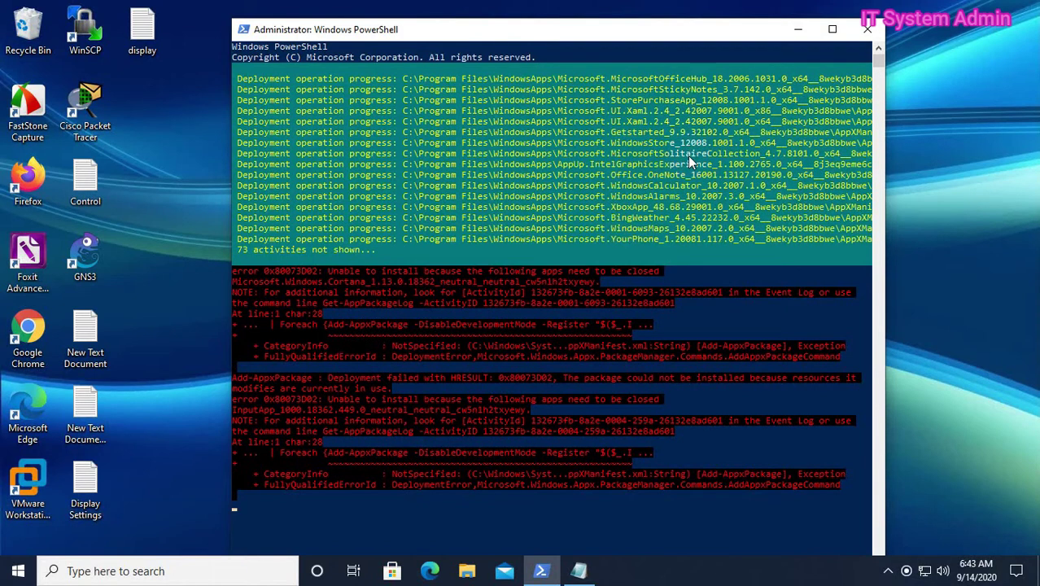
click(867, 28)
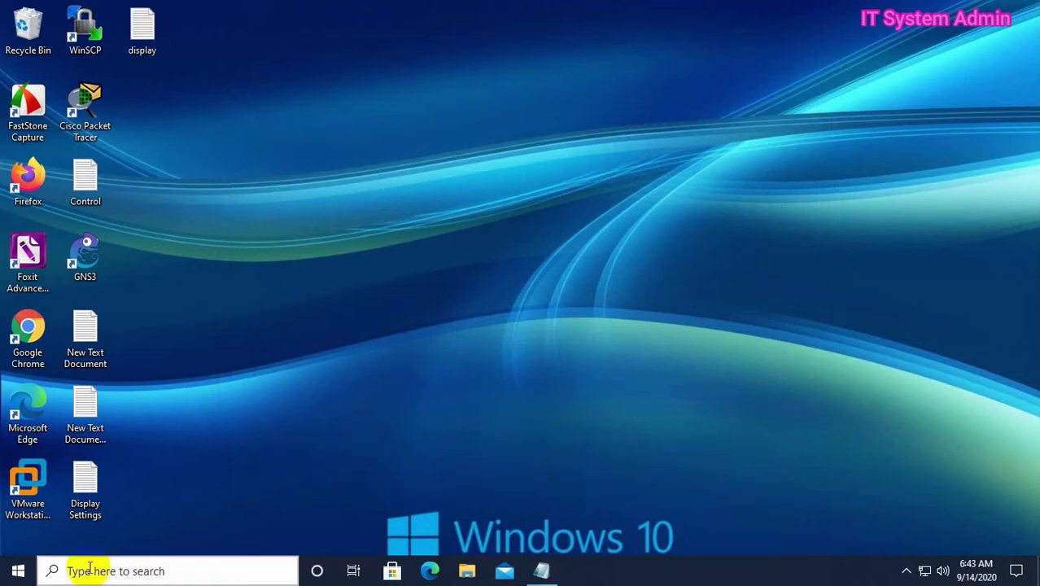
Run sfc /scannow in an administrator Command Prompt, then close it after verification
click(76, 570)
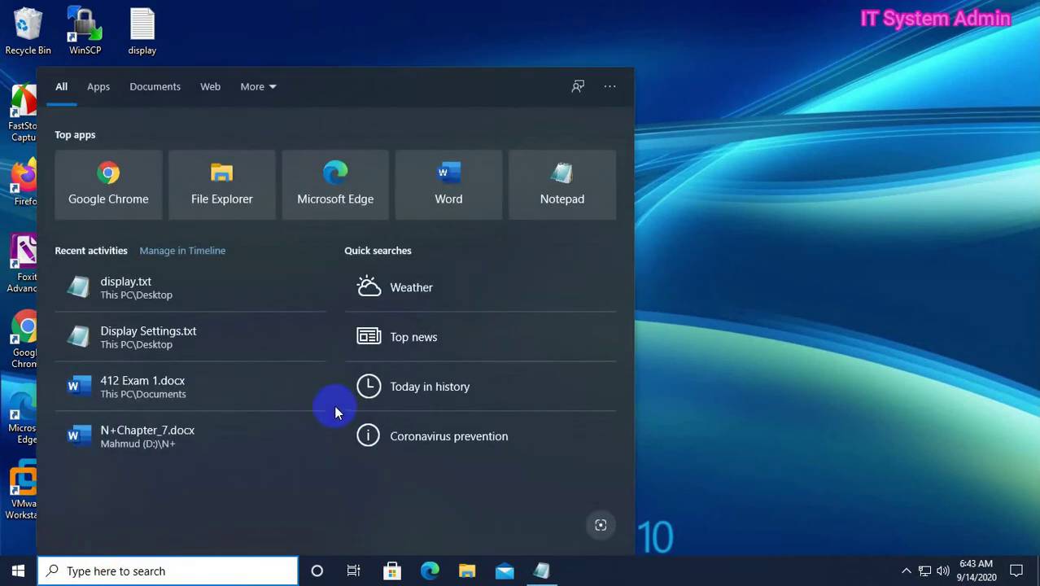
text(c)
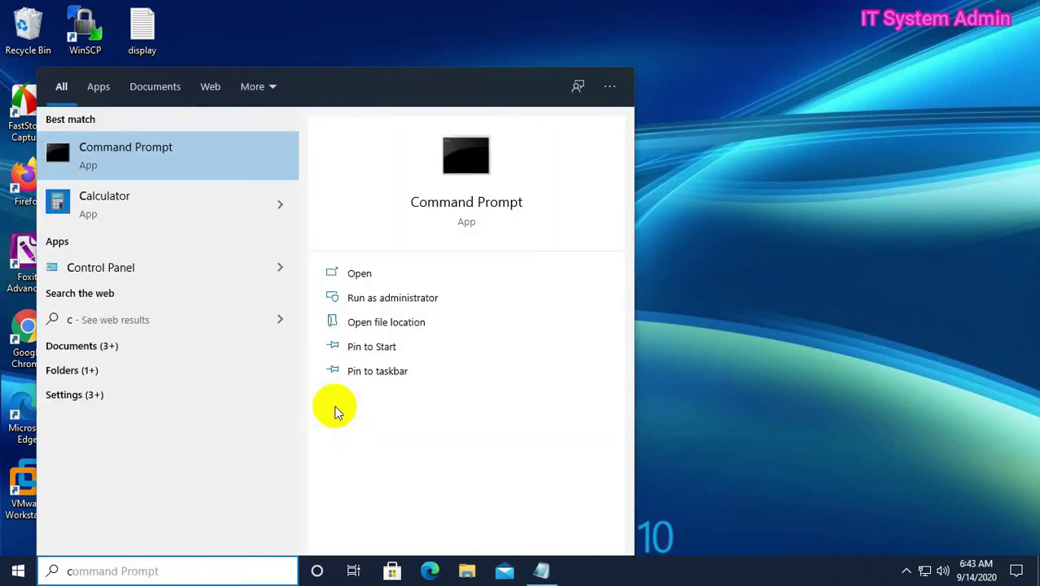
text(md)
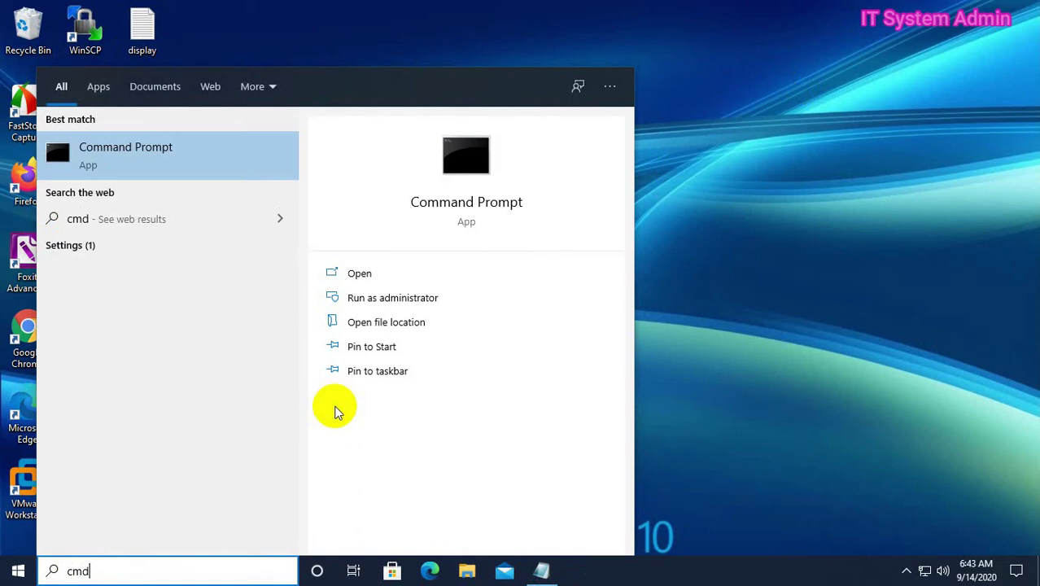
right_click(181, 162)
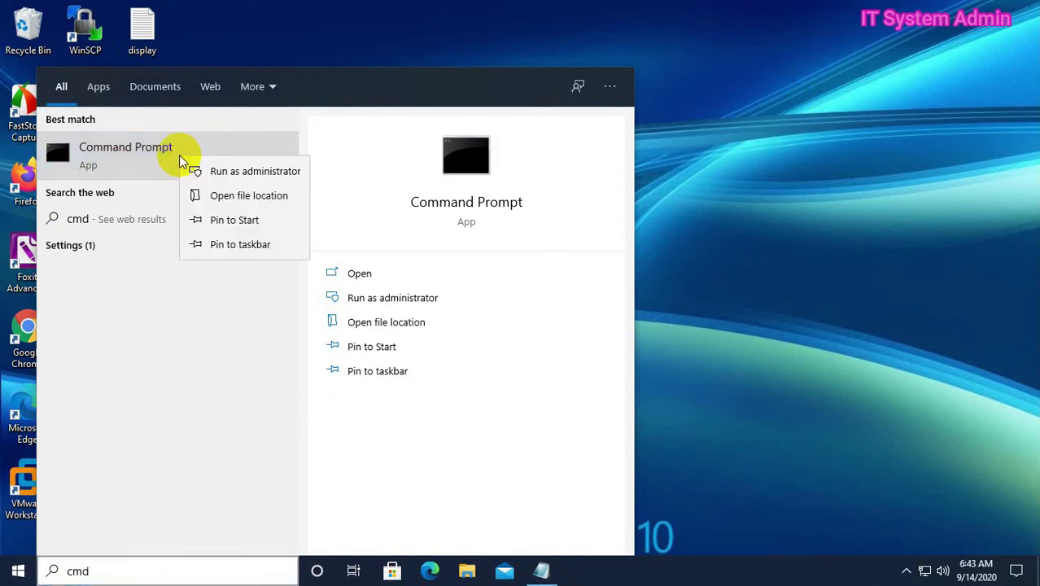
click(222, 173)
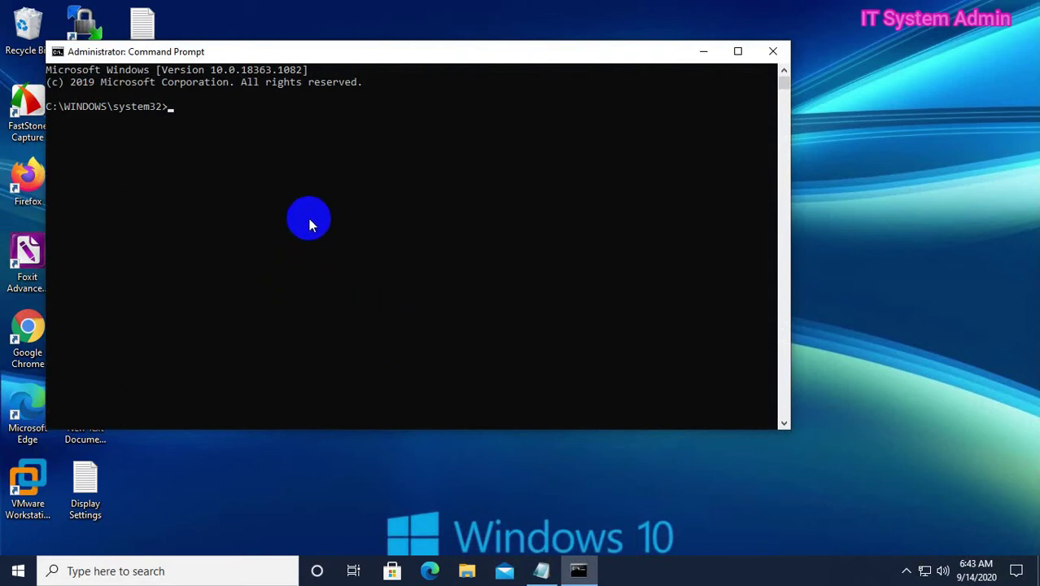
text(sfc /scannow)
key(Return)
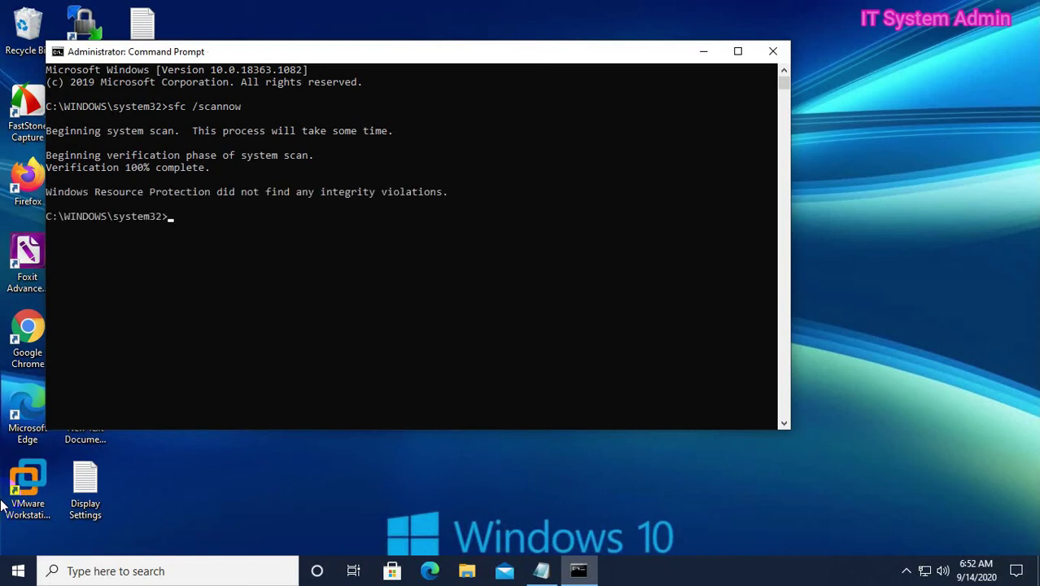
click(773, 52)
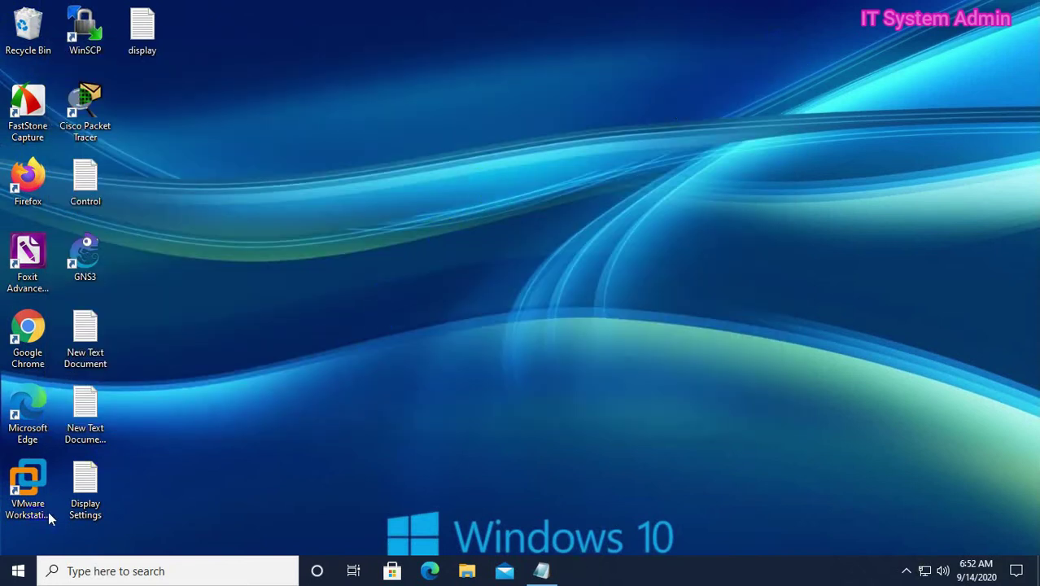
Restart Windows, then run control userpasswords2 from the Run dialog history
click(17, 571)
click(18, 538)
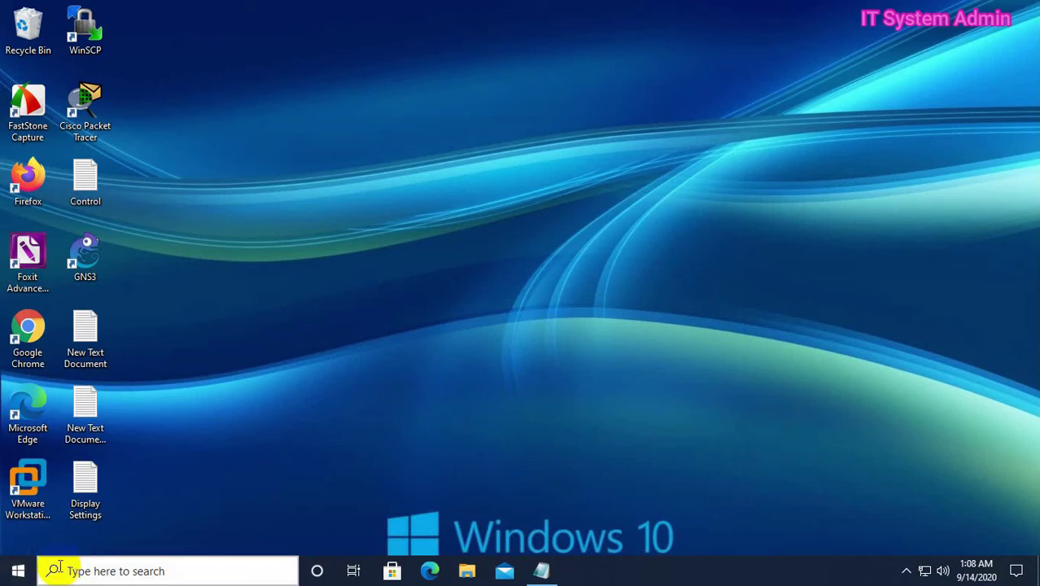
right_click(28, 572)
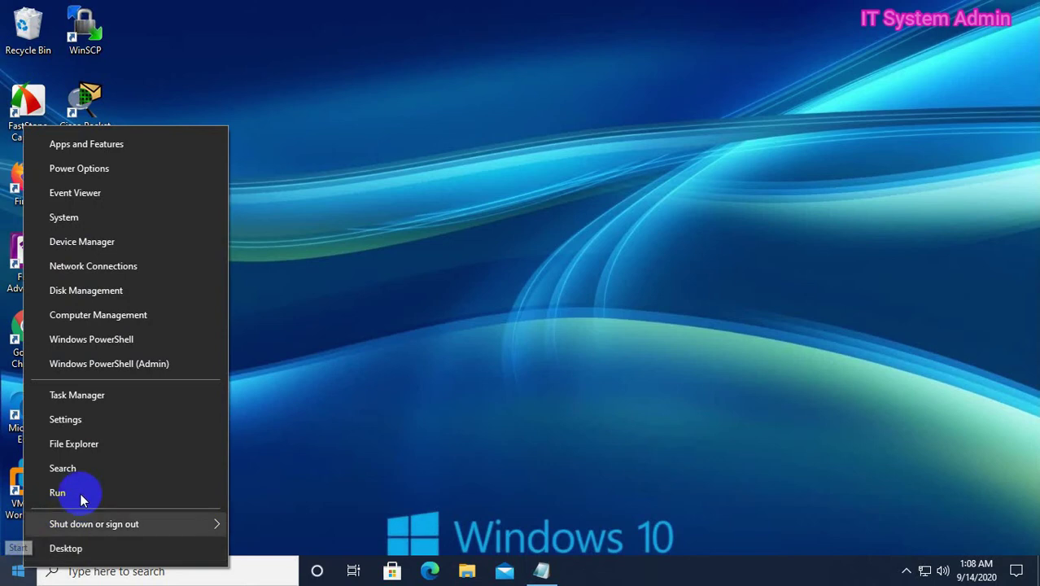
click(118, 492)
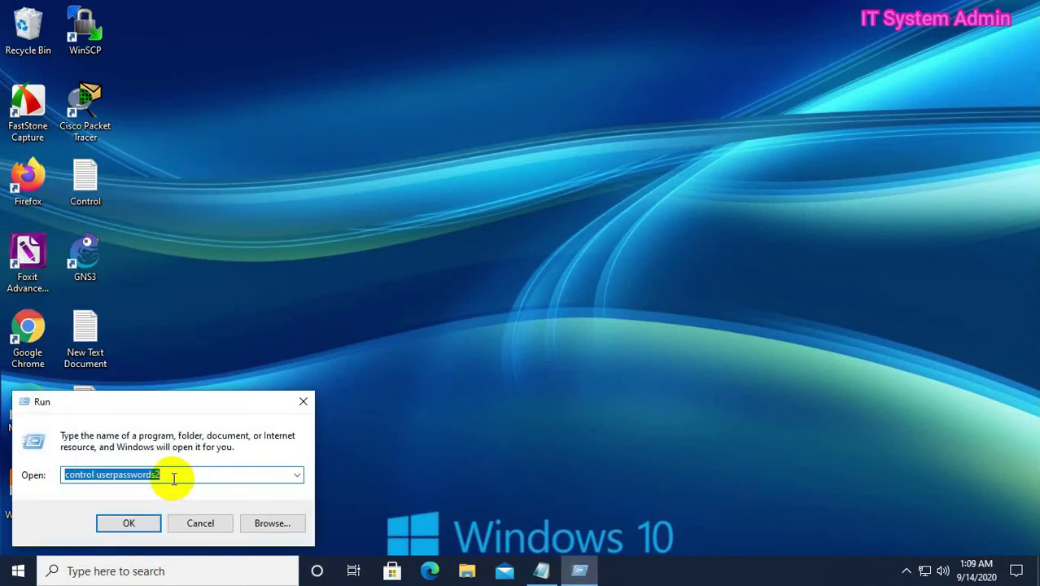
text(c)
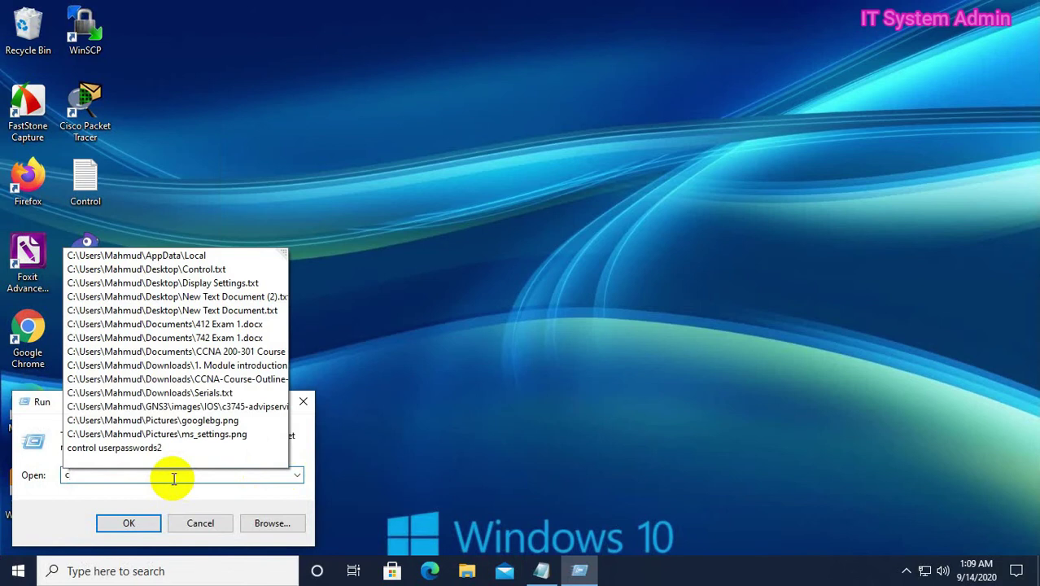
click(144, 448)
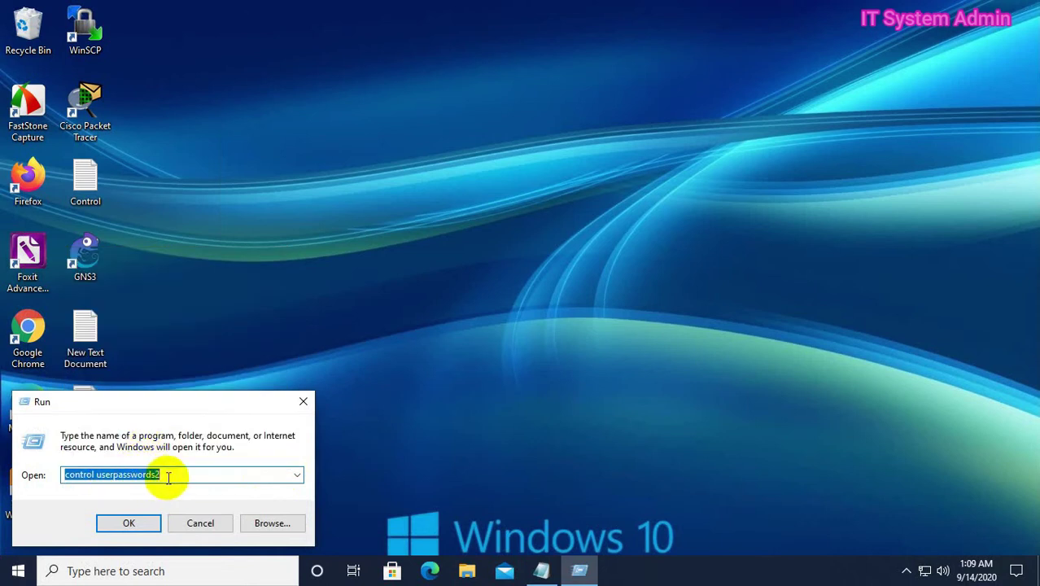
click(167, 475)
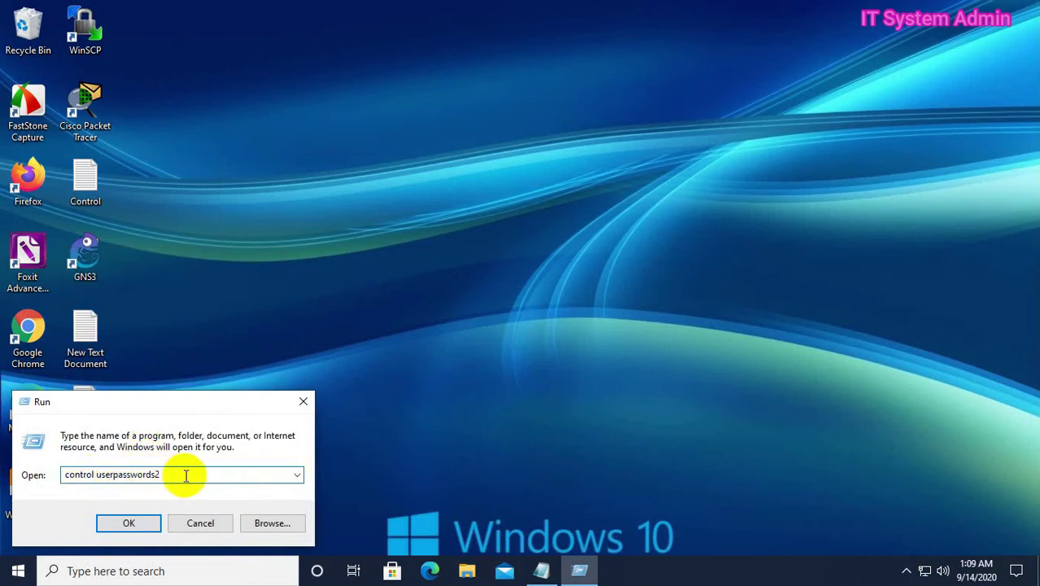
click(132, 525)
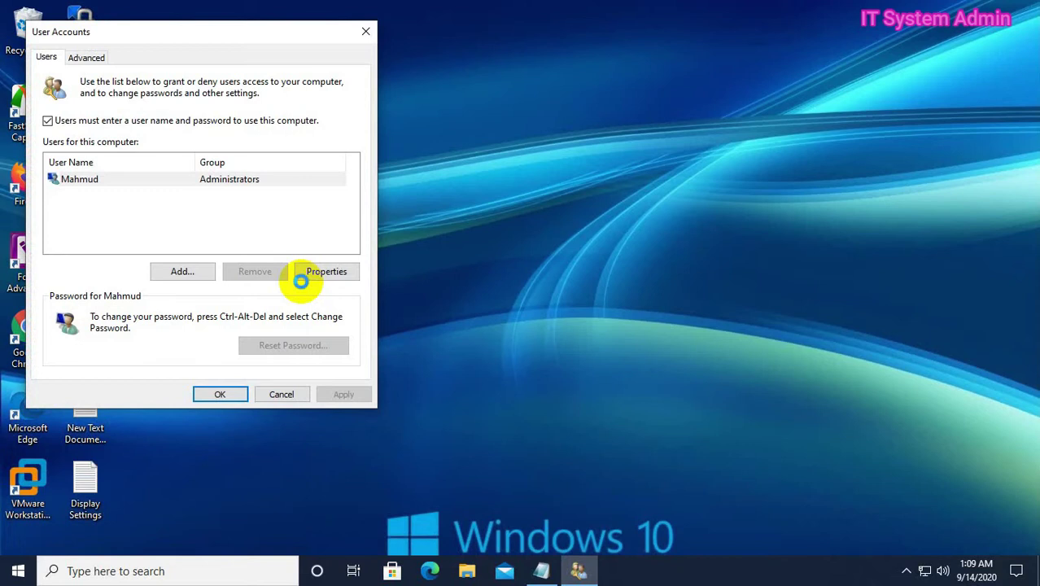
Begin adding a local user without a Microsoft account, named itsystemadmin
click(198, 272)
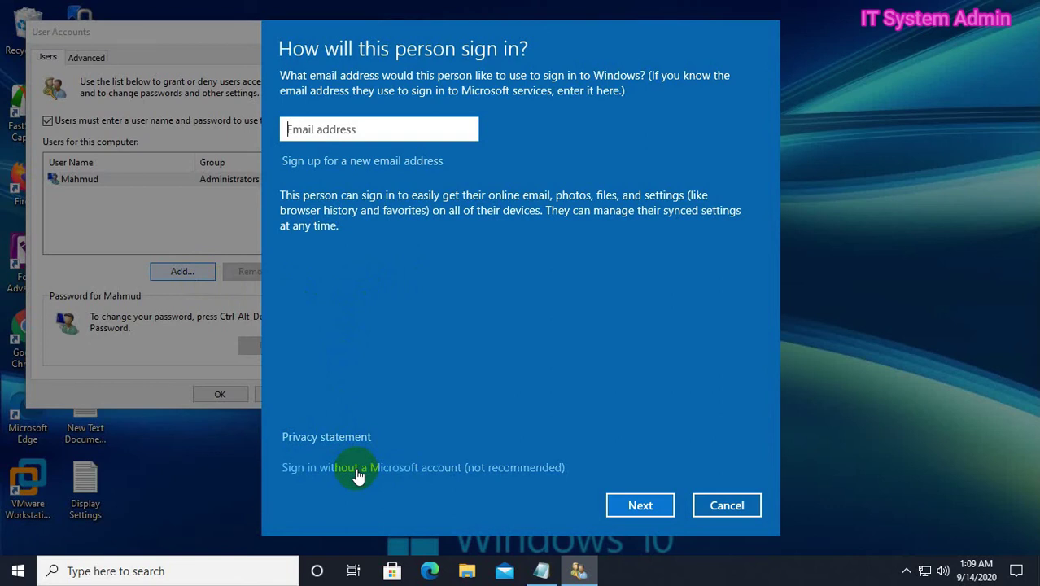
click(460, 469)
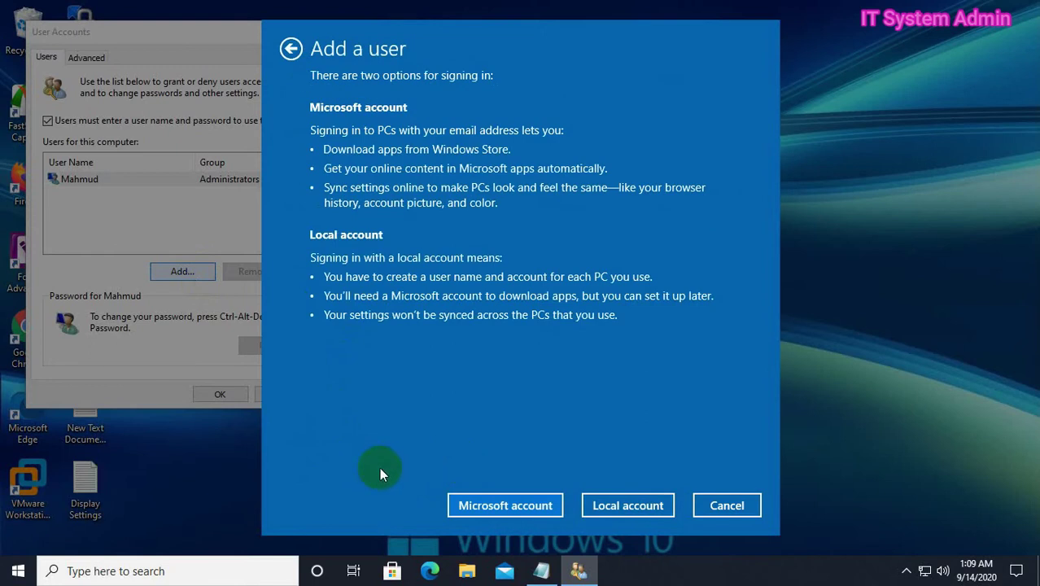
click(626, 509)
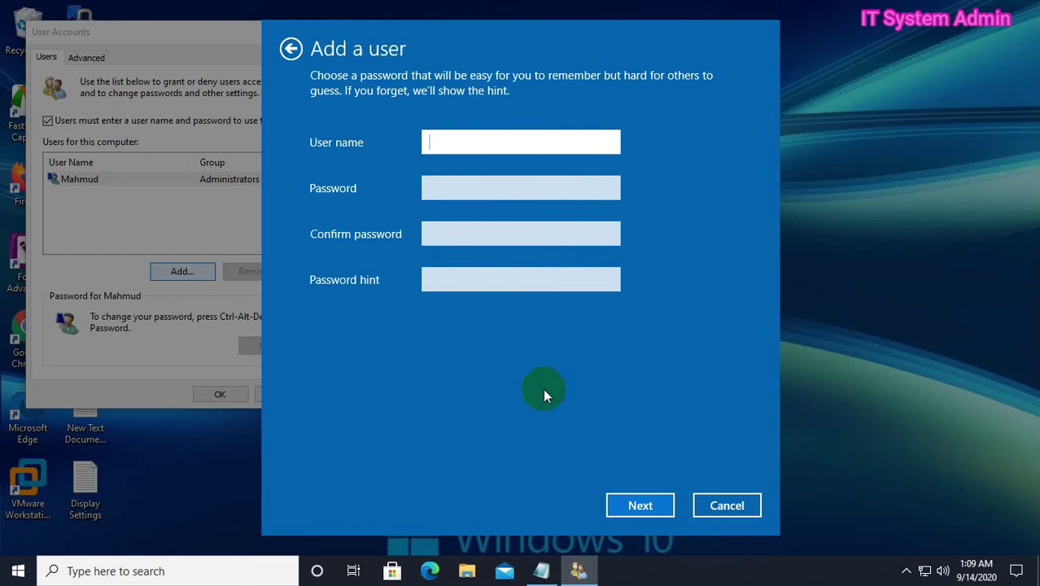
text(itsystem)
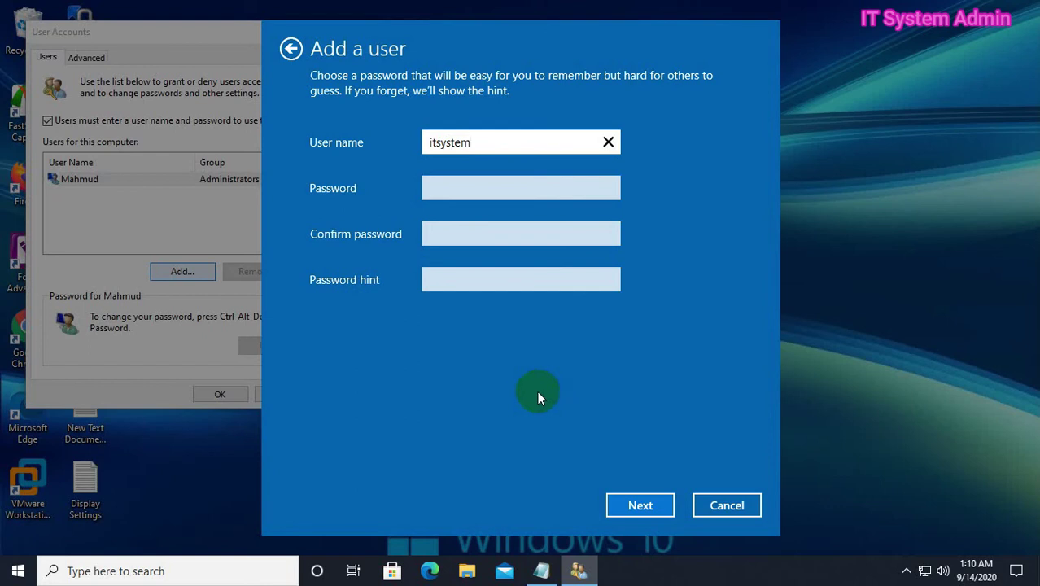
text(admin)
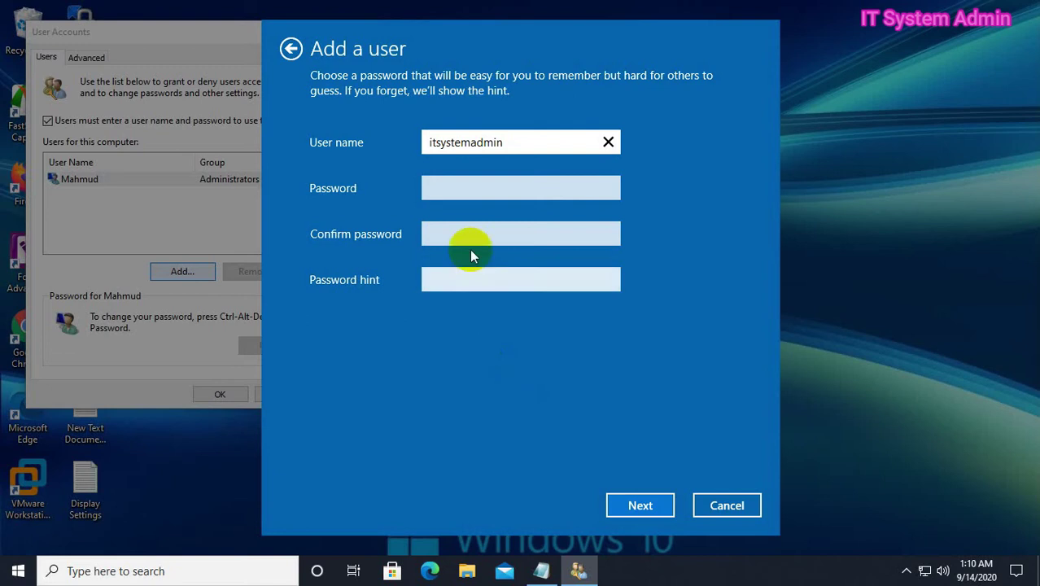
Enter and confirm the account password, add a password hint, and finish
click(468, 185)
text(••••••)
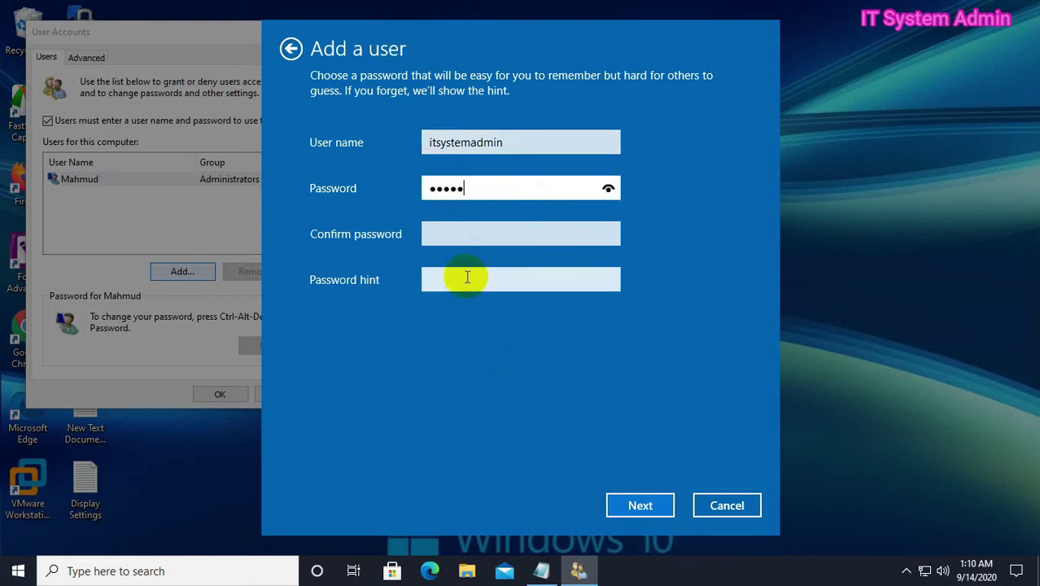
text(••••)
click(468, 238)
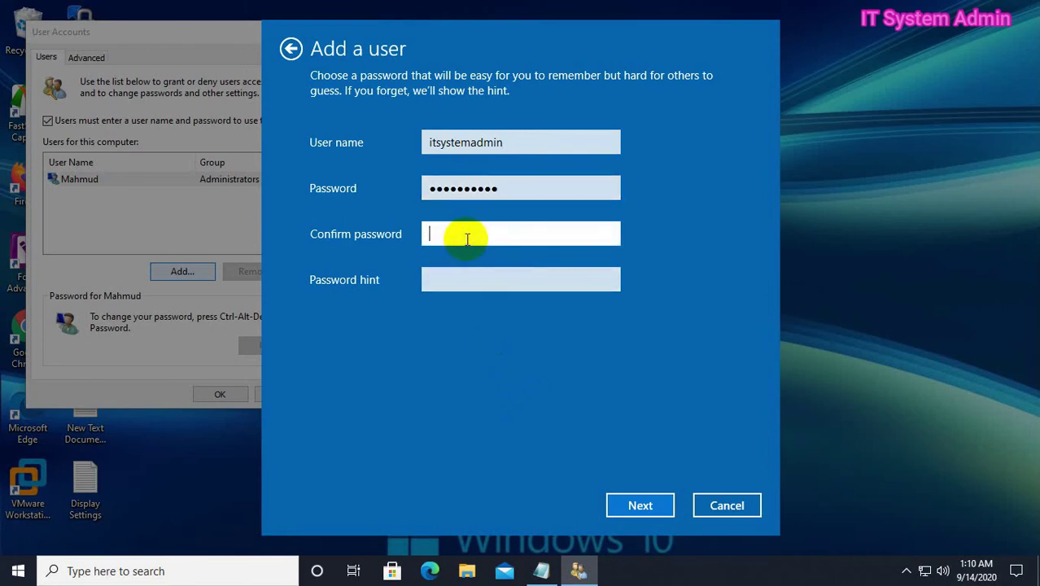
text(••••••••••)
click(445, 285)
text(rhel)
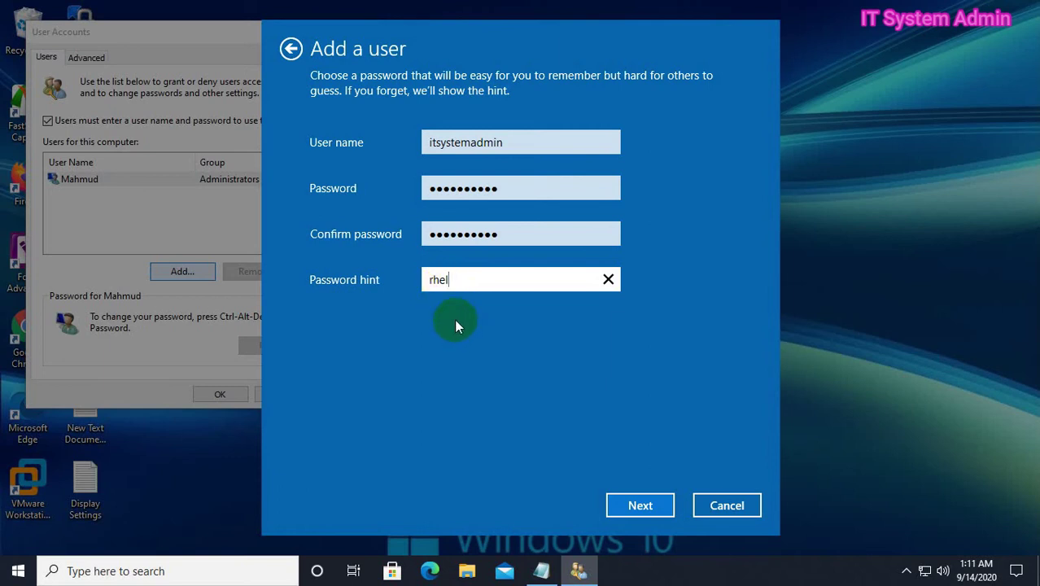
click(625, 505)
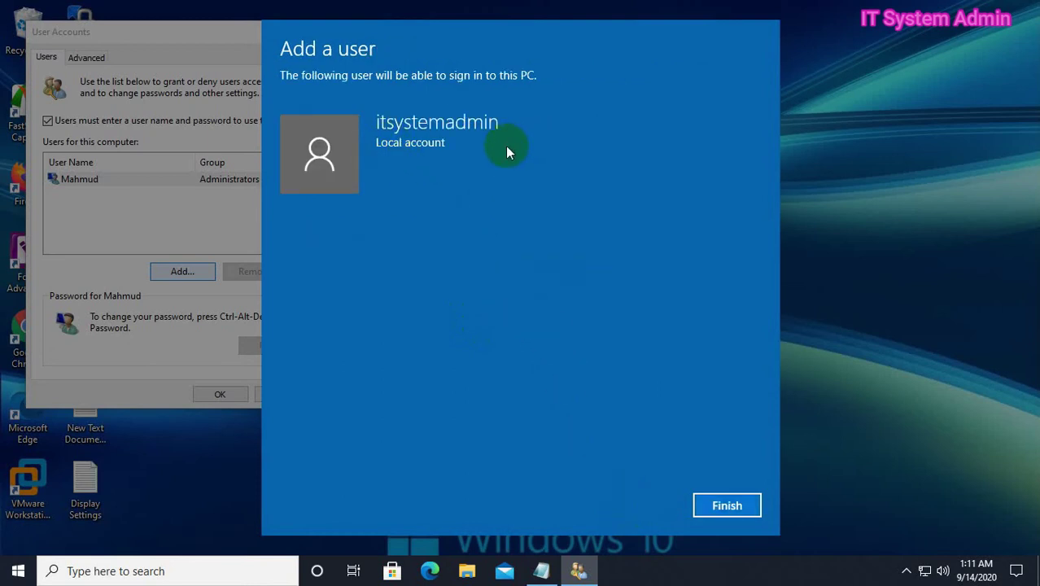
click(733, 503)
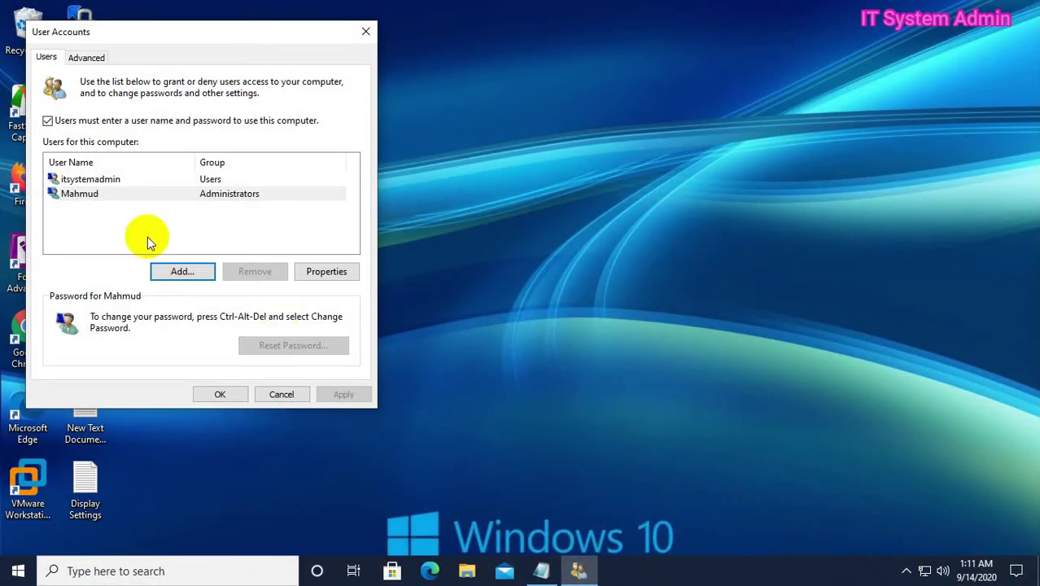
Close the User Accounts list showing itsystemadmin and open Control Panel via a 'con' search
click(117, 182)
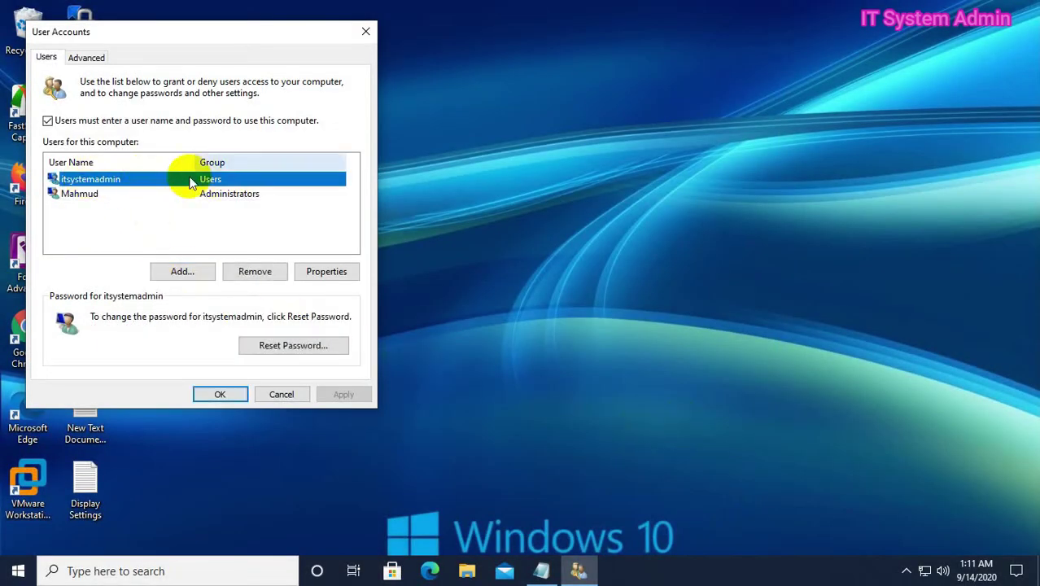
click(219, 398)
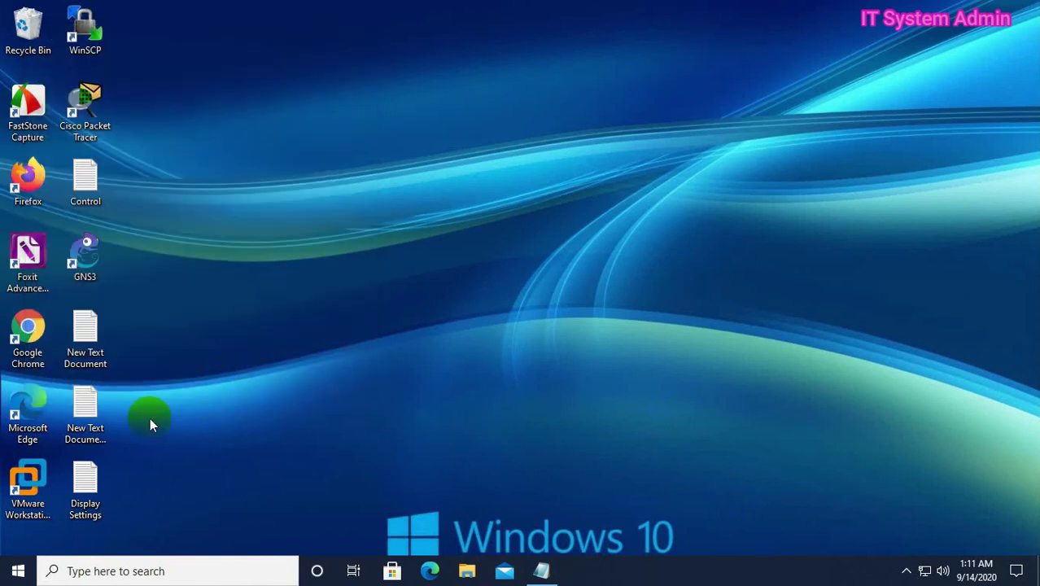
click(112, 571)
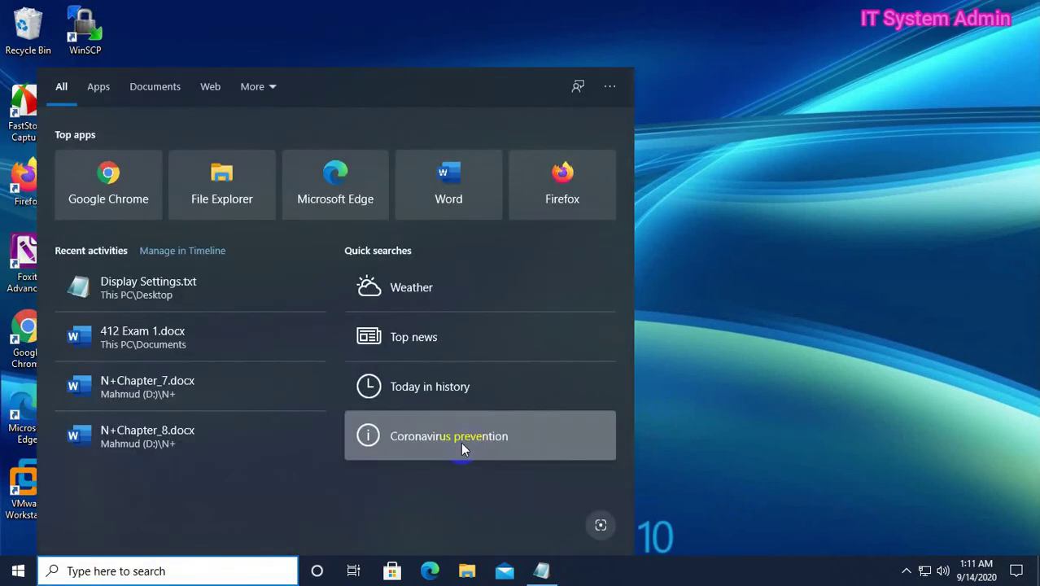
text(c)
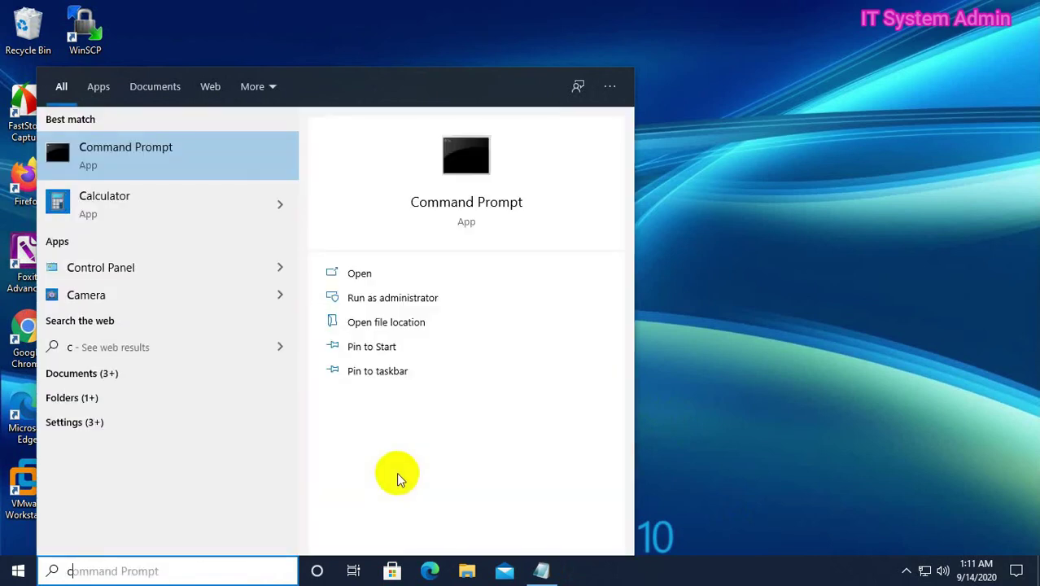
text(on)
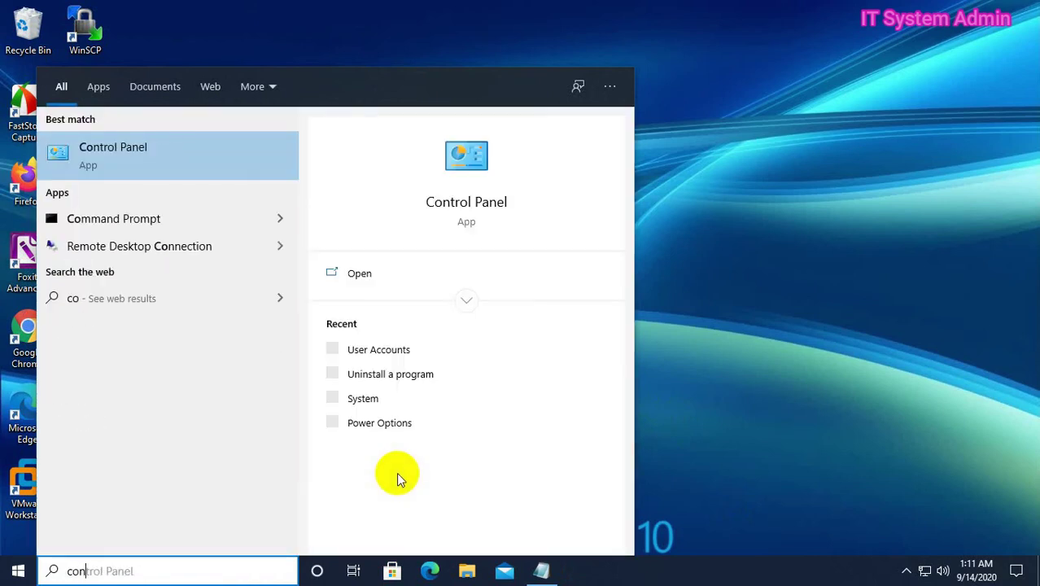
click(152, 154)
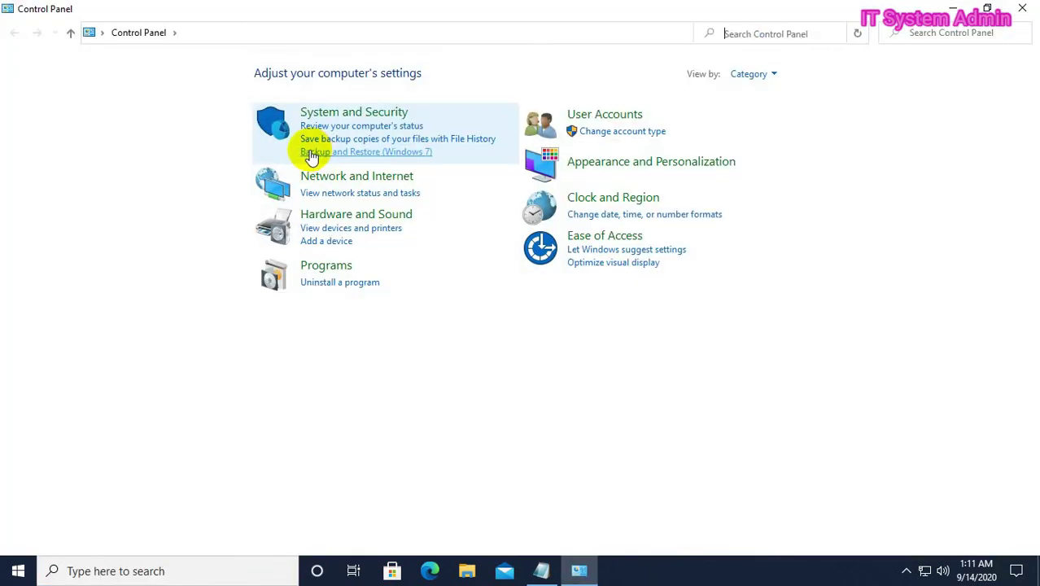
Change itsystemadmin's account type to Administrator under User Accounts, then close Control Panel
click(602, 118)
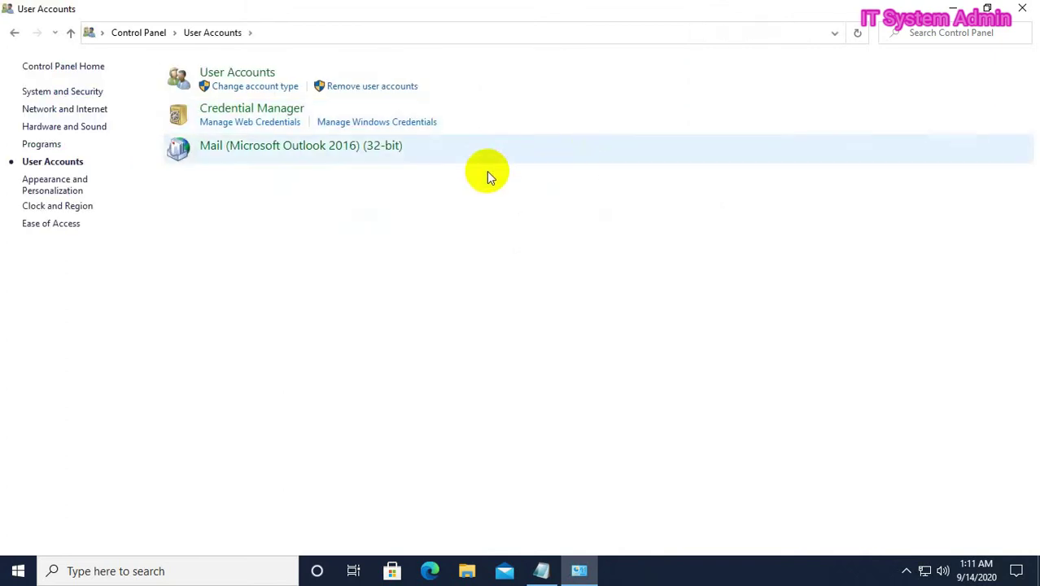
click(251, 76)
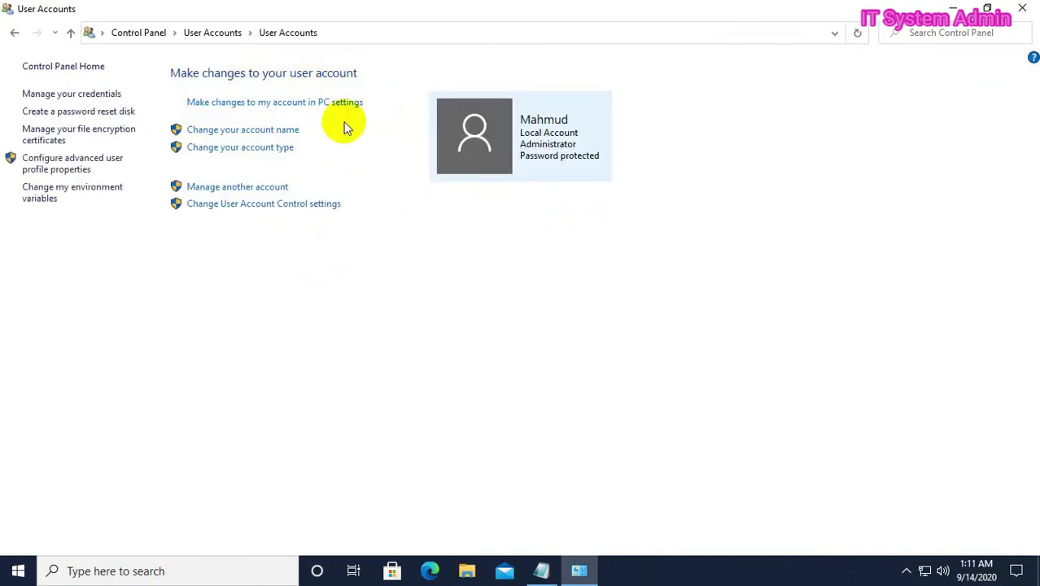
click(245, 187)
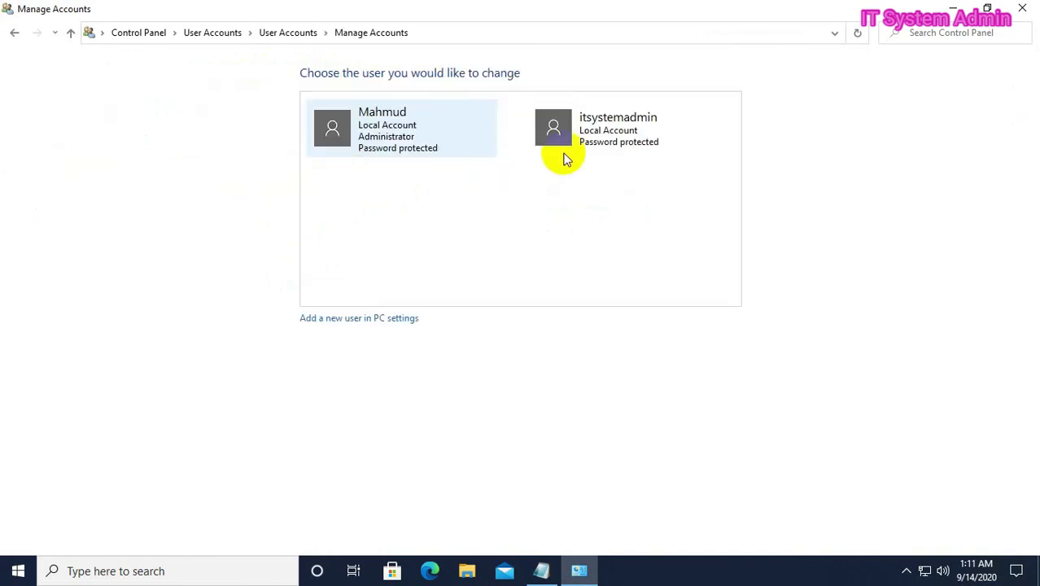
click(634, 136)
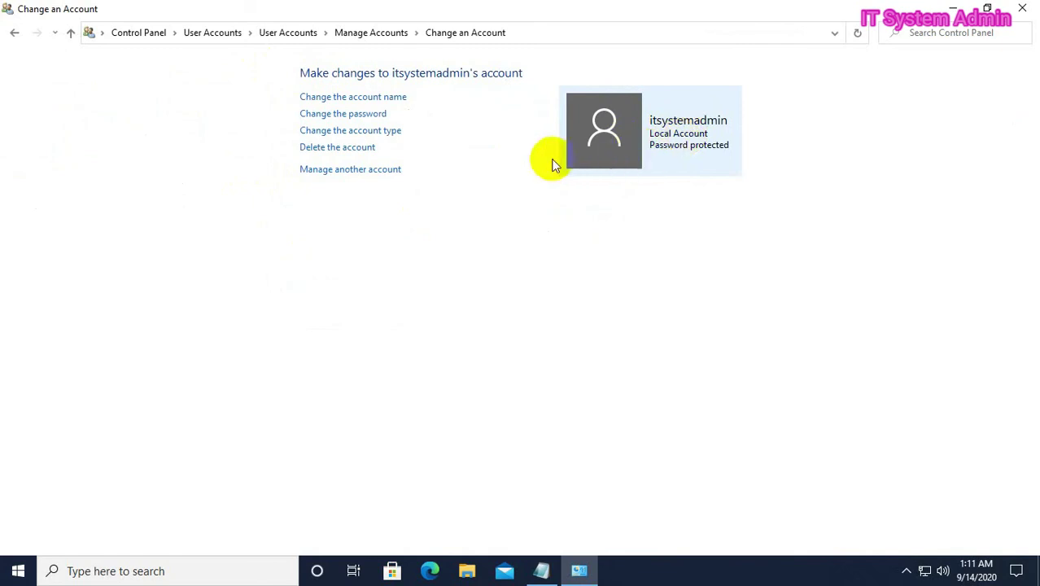
click(375, 131)
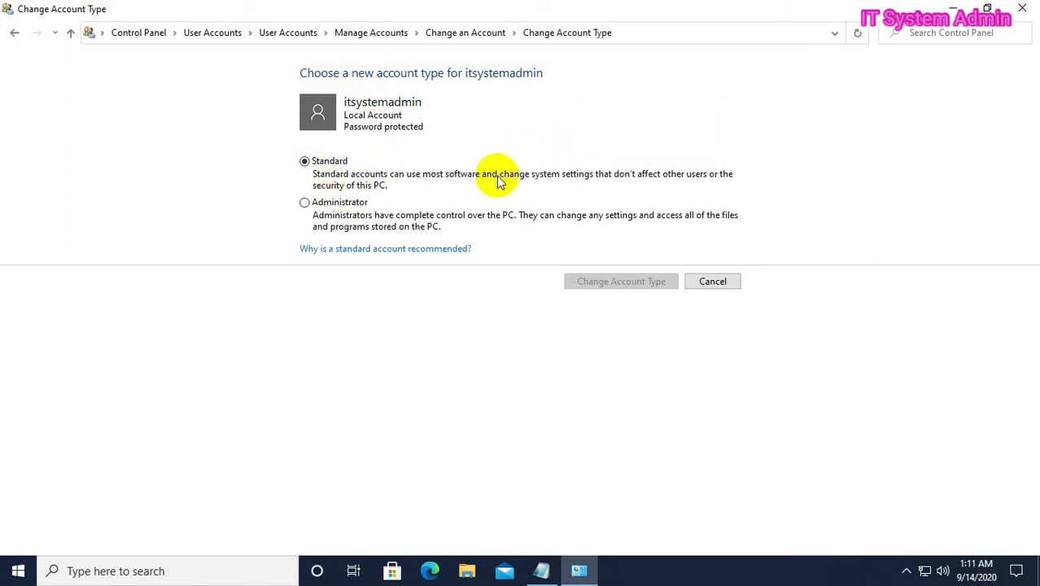
click(305, 203)
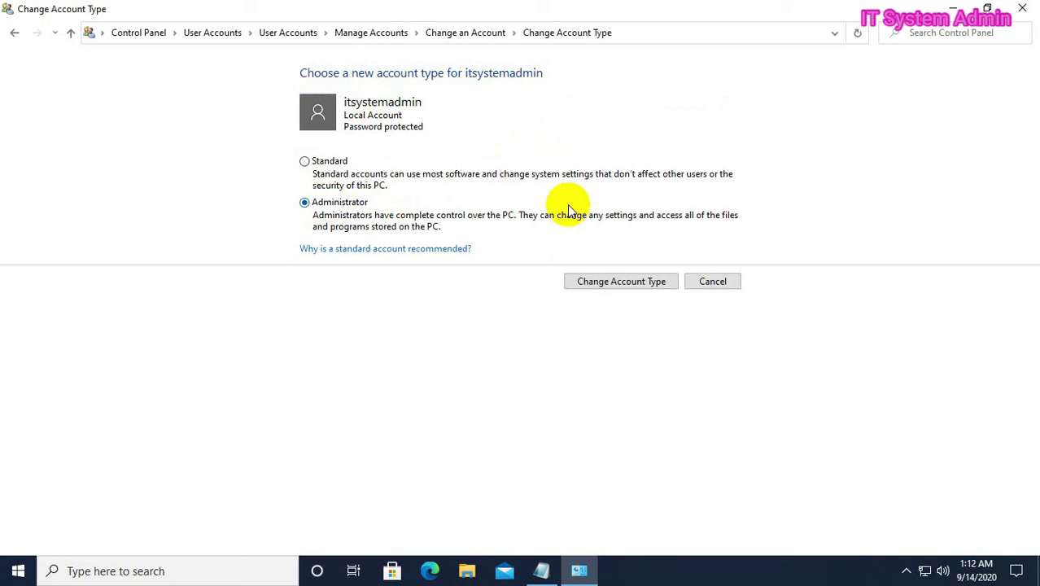
click(623, 282)
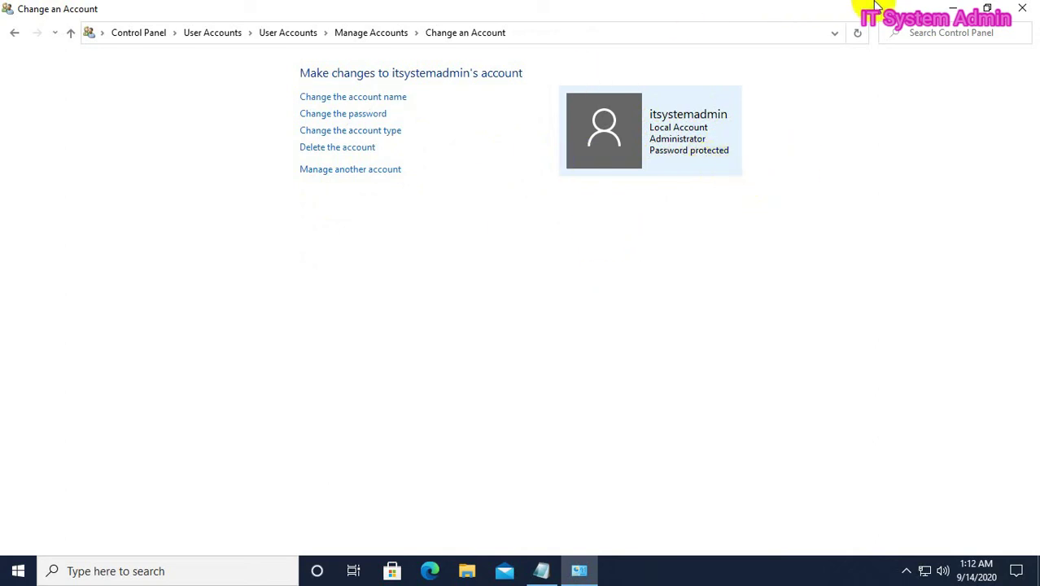
click(1028, 7)
Bring up the Start menu account options to switch to itsystemadmin
click(18, 572)
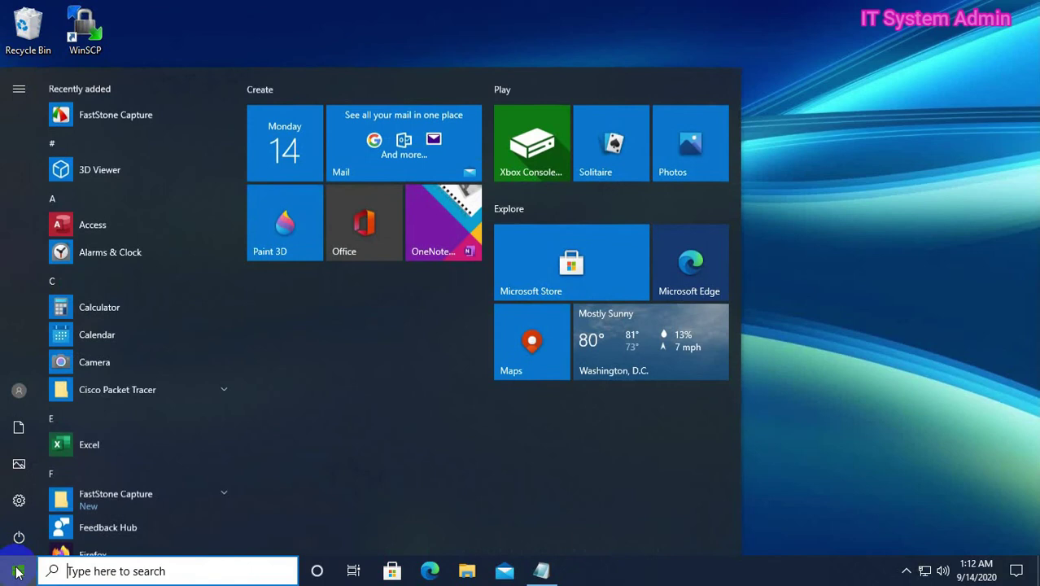
mouse_move(14, 399)
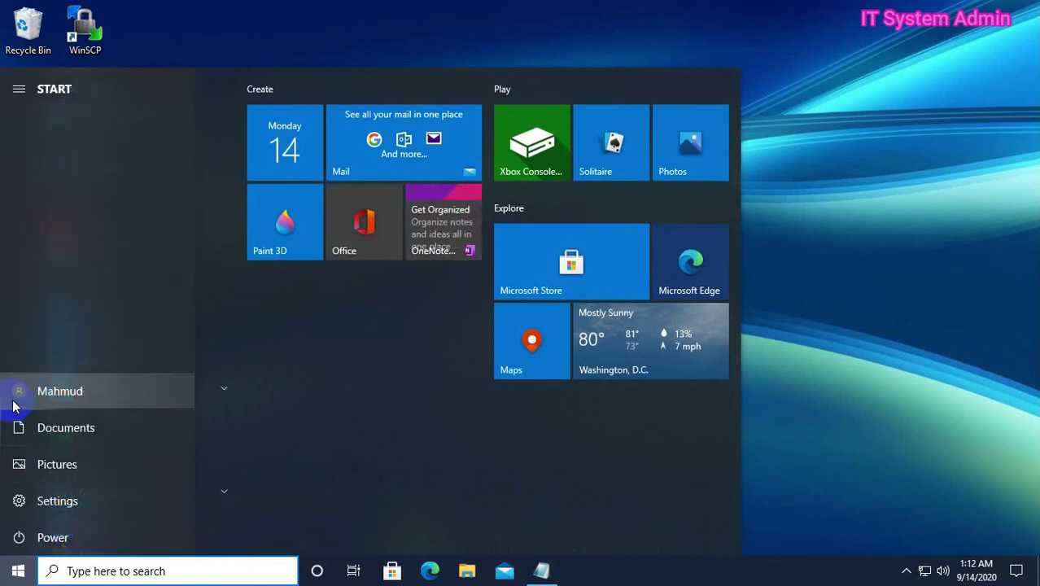
click(63, 392)
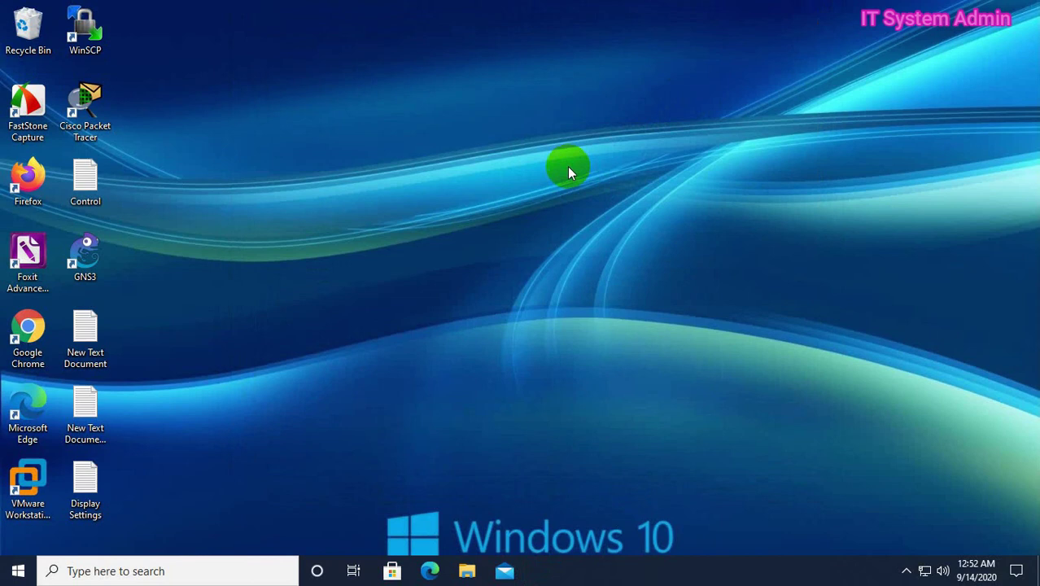
right_click(518, 159)
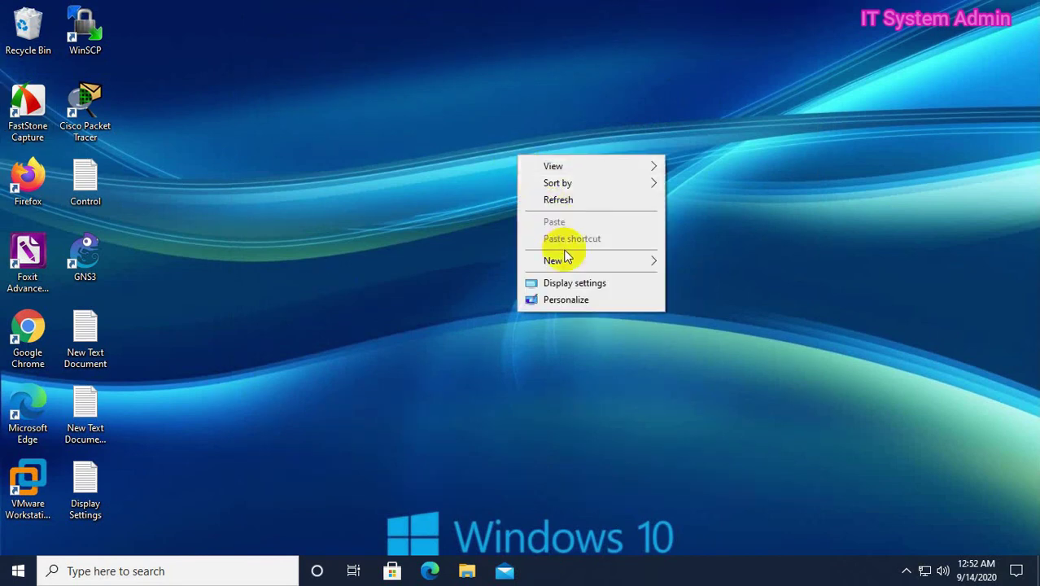
click(575, 283)
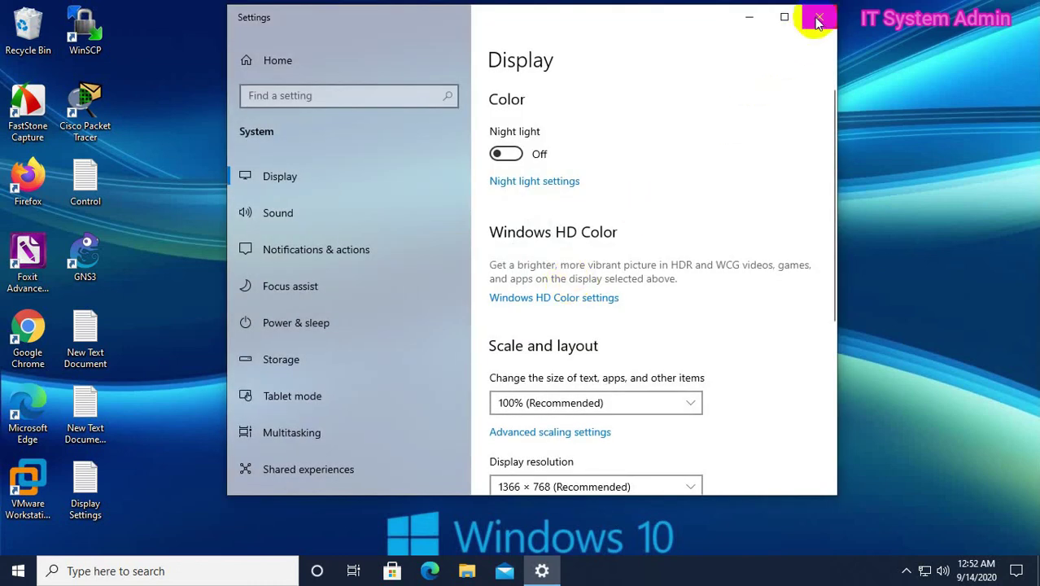
click(818, 18)
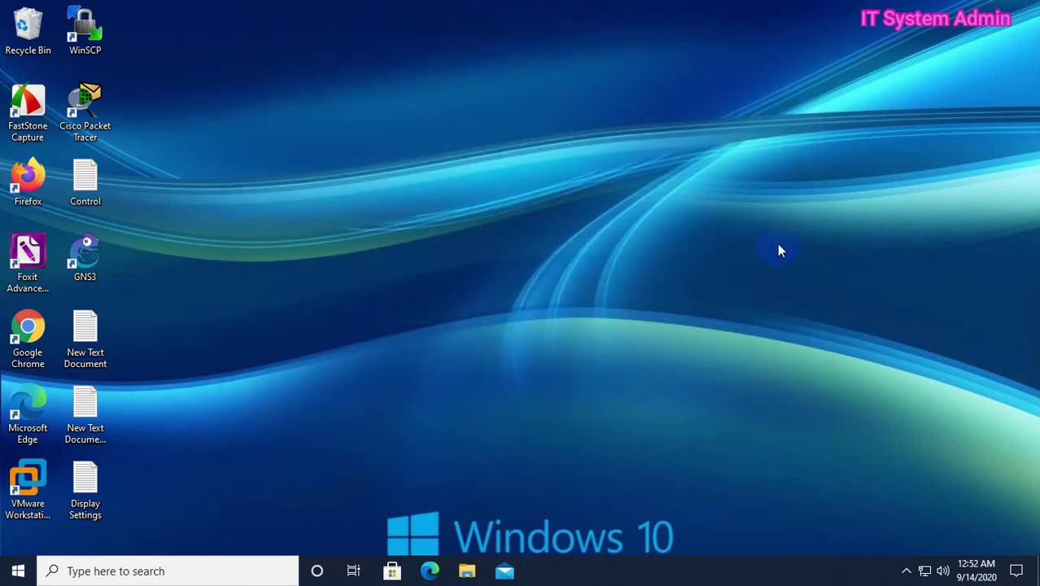
right_click(512, 151)
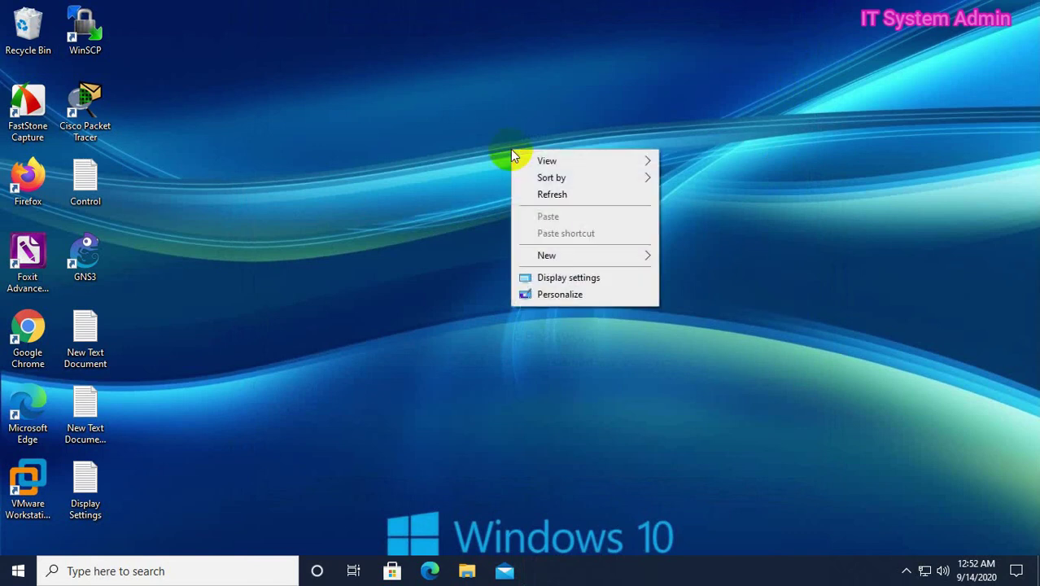
click(562, 295)
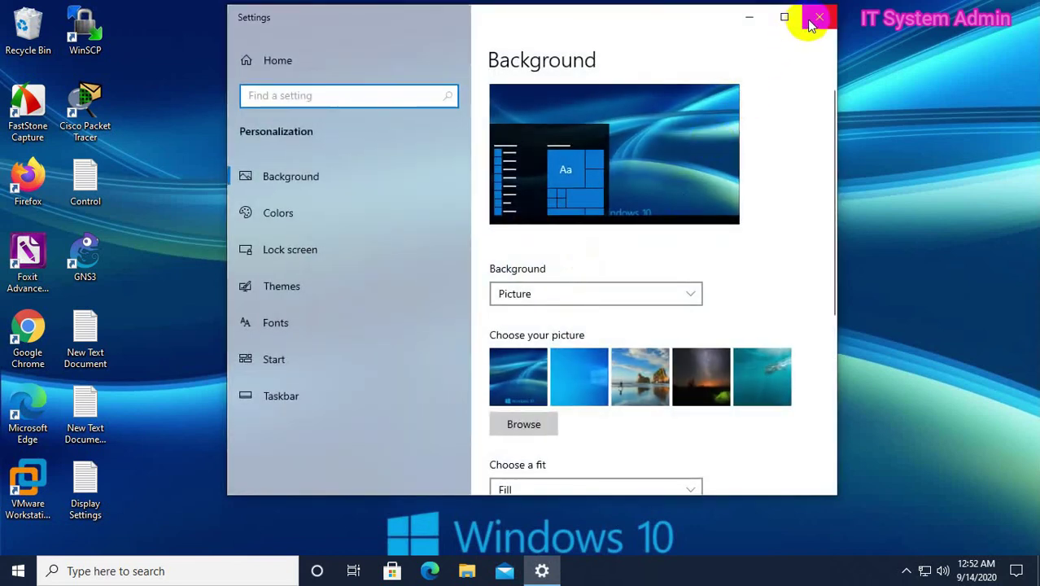
click(811, 25)
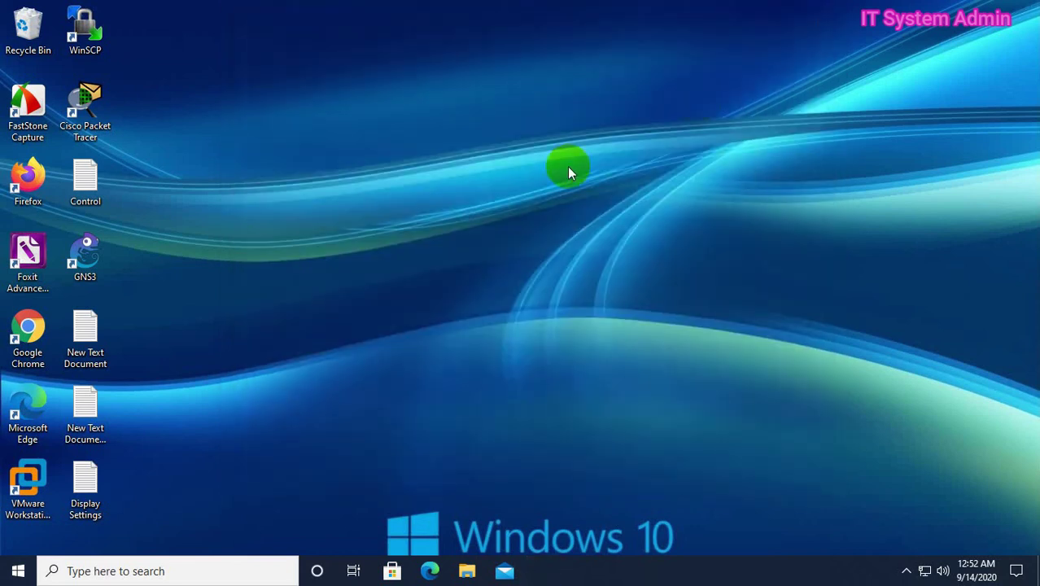